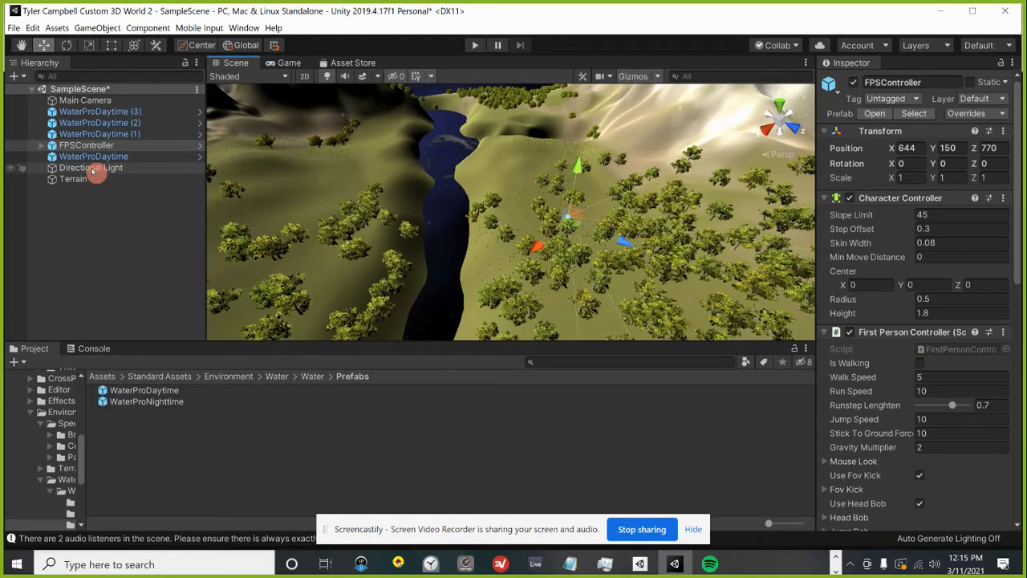
Examine the properties of the scene's Main Camera, WaterProDaytime planes, Directional Light and FPSController
double_click(81, 99)
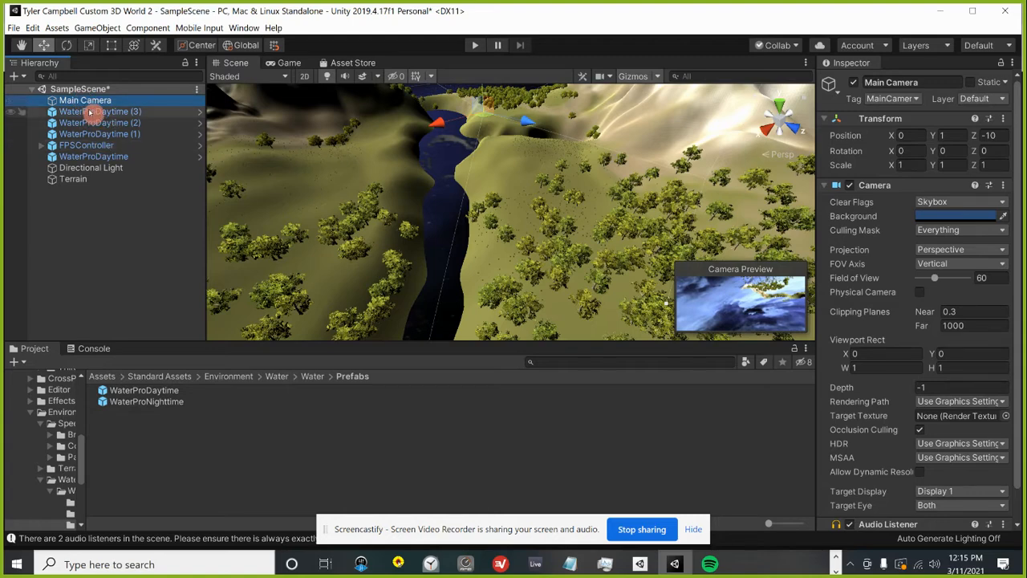
left_click(91, 112)
left_click(93, 123)
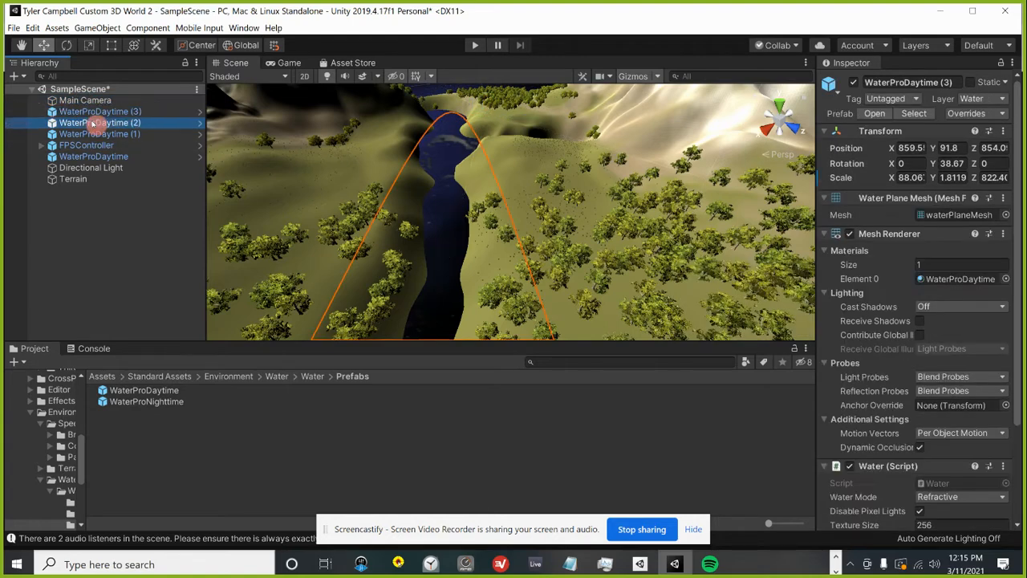
left_click(95, 134)
left_click(90, 168)
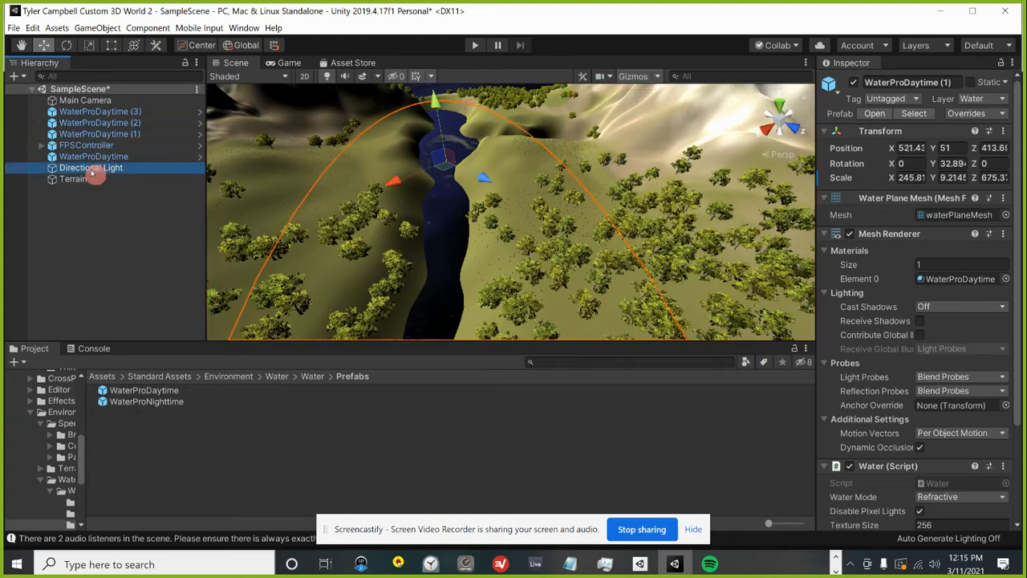
left_click(69, 99)
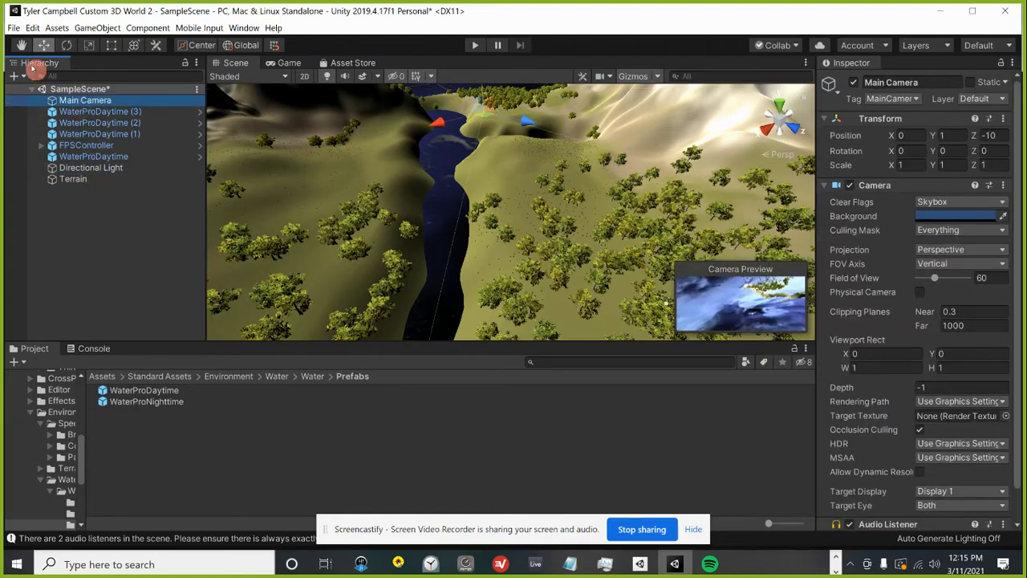
left_click(73, 110)
left_click(76, 101)
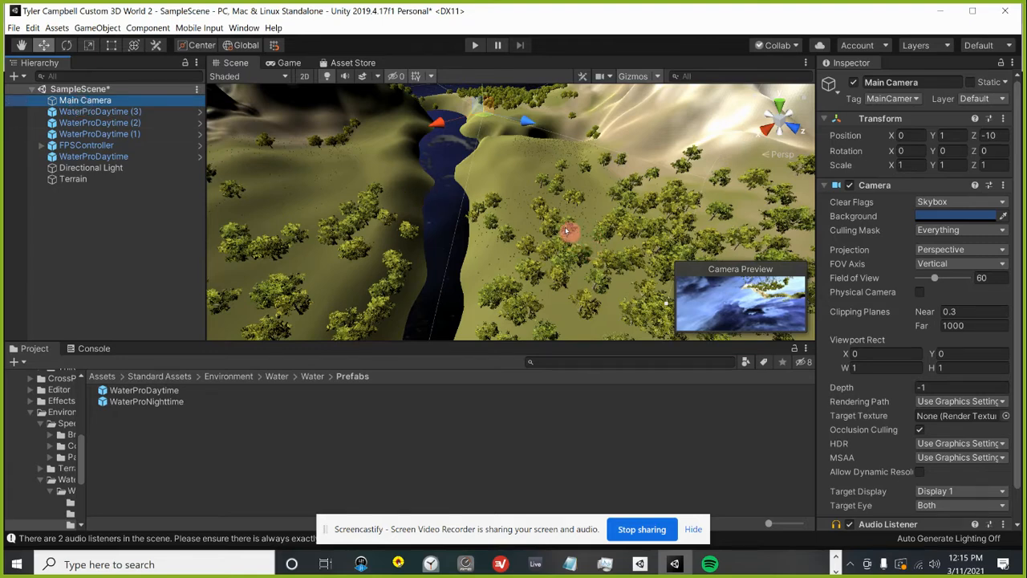
middle_click_drag(566, 231, 485, 225)
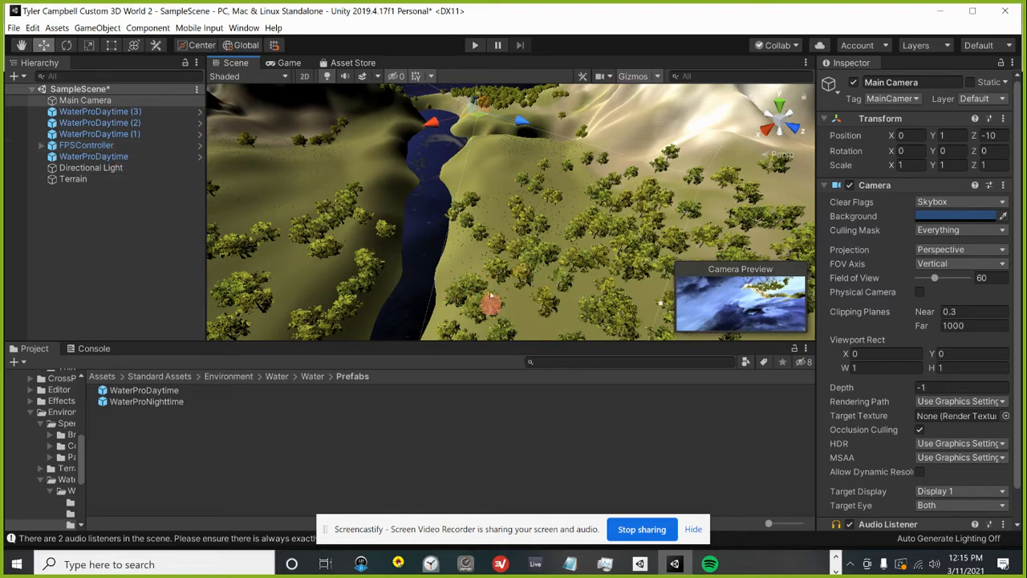
left_click(72, 101)
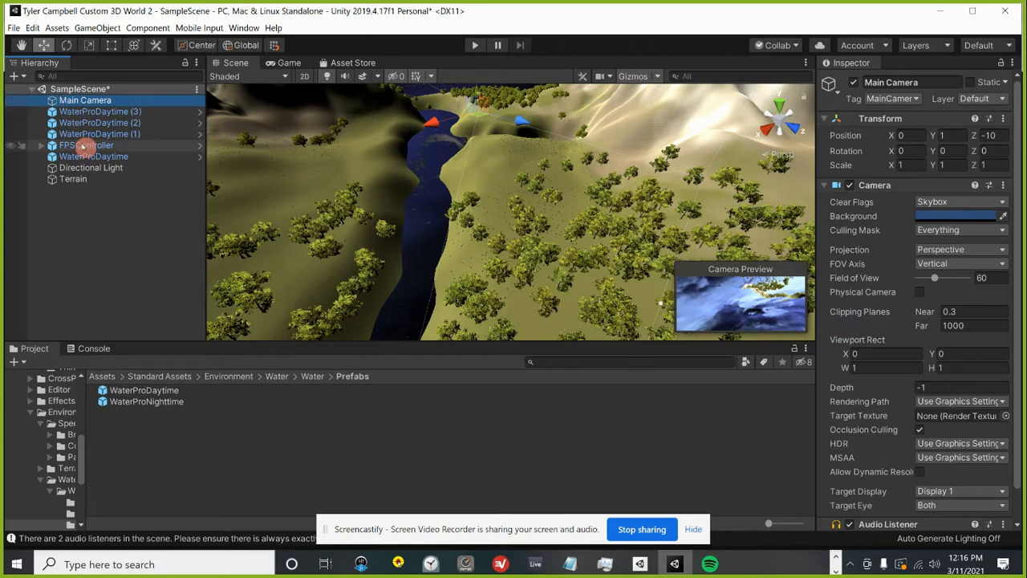
left_click(83, 146)
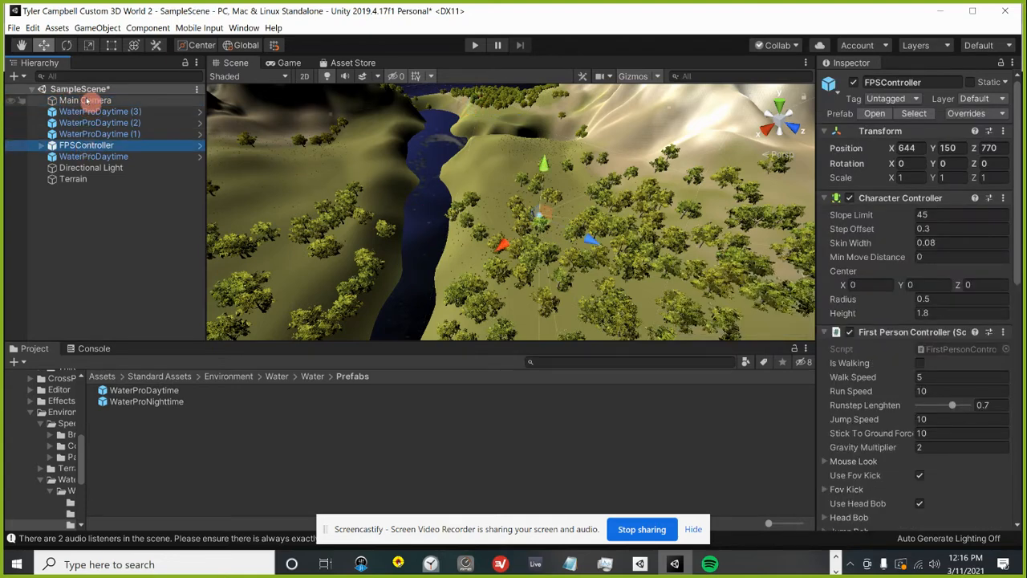
Select the Main Camera object and go to the end of its component list
double_click(87, 100)
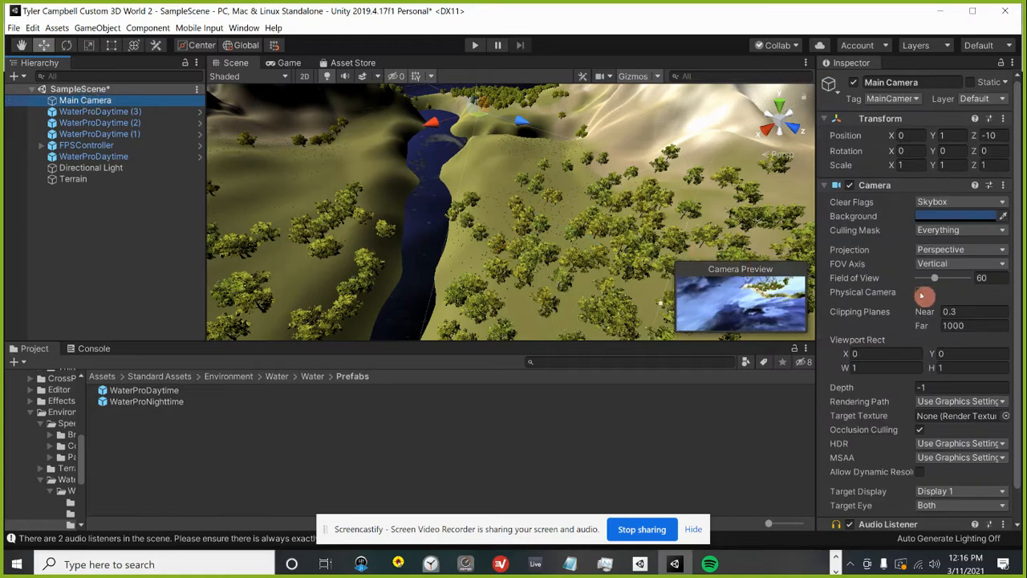
scroll(919, 297, "down", 1)
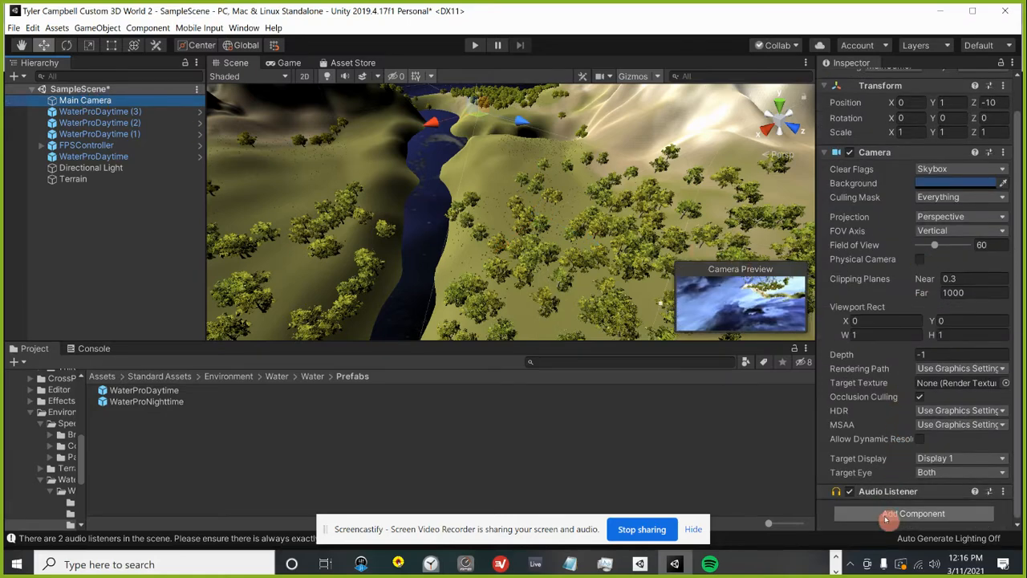
left_click(851, 68)
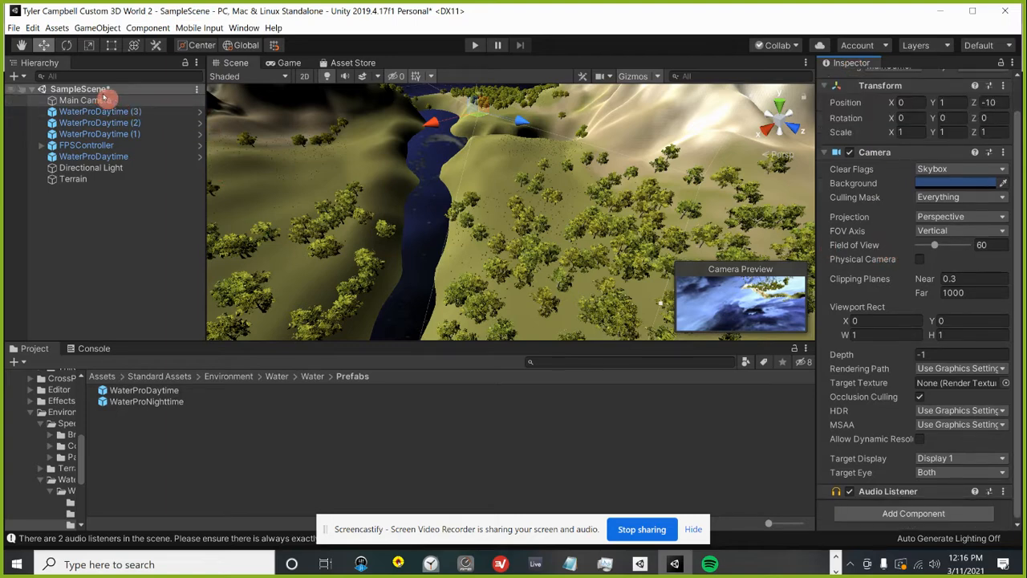
left_click(905, 515)
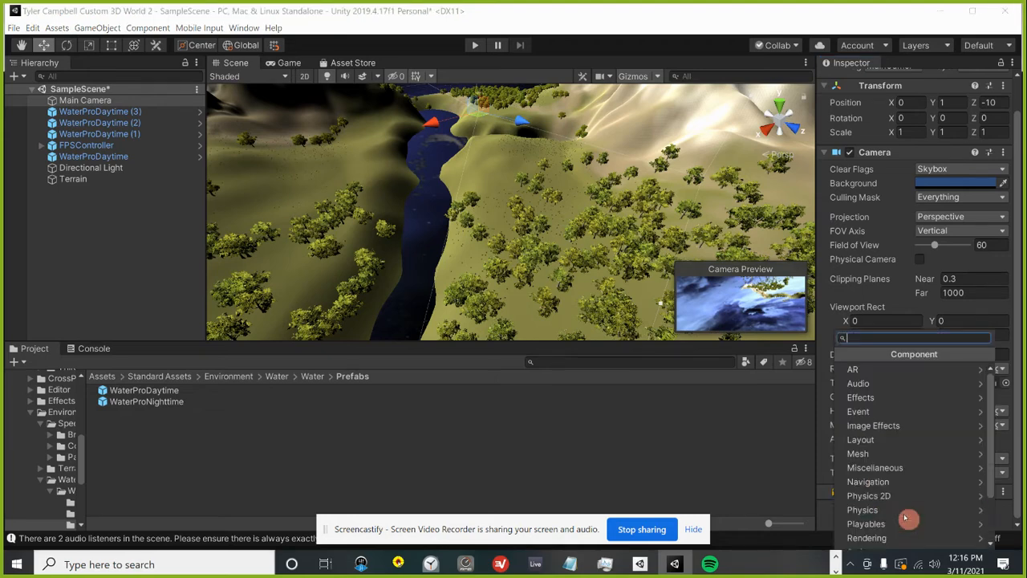
left_click(882, 384)
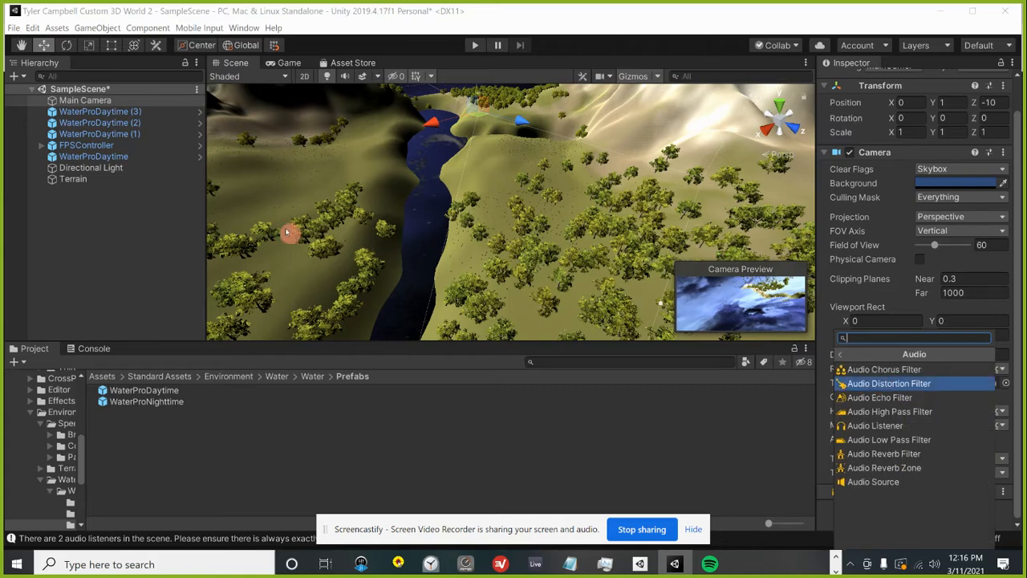
left_click(1023, 490)
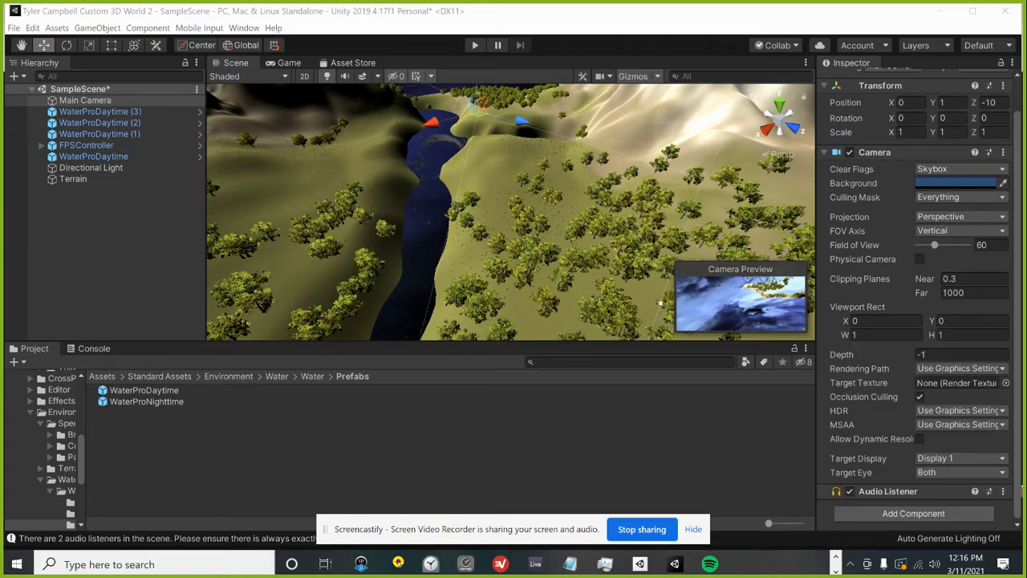
Add an Audio Source component from the Audio category to the Main Camera and go to its AudioClip setting
left_click(917, 513)
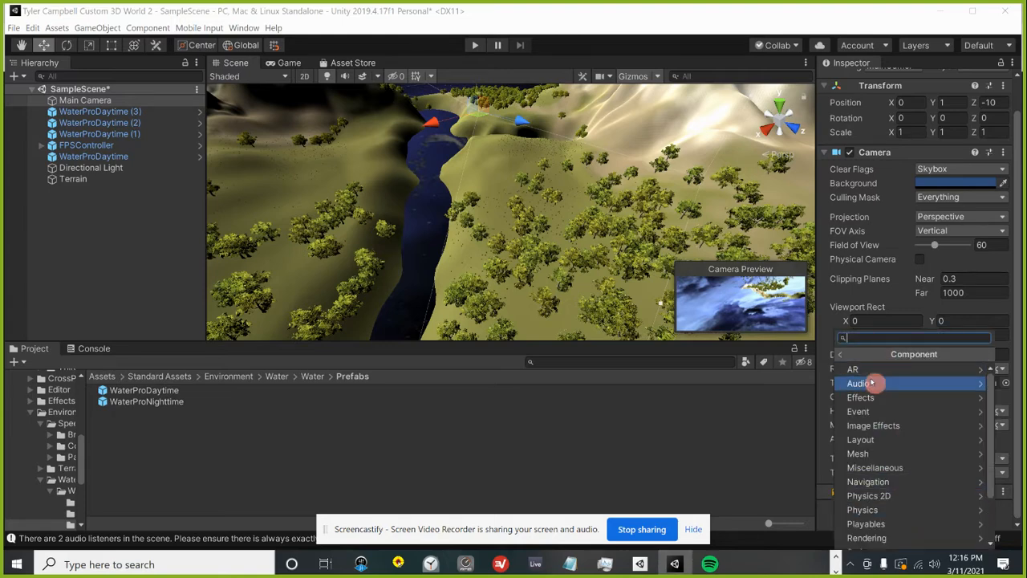
left_click(875, 384)
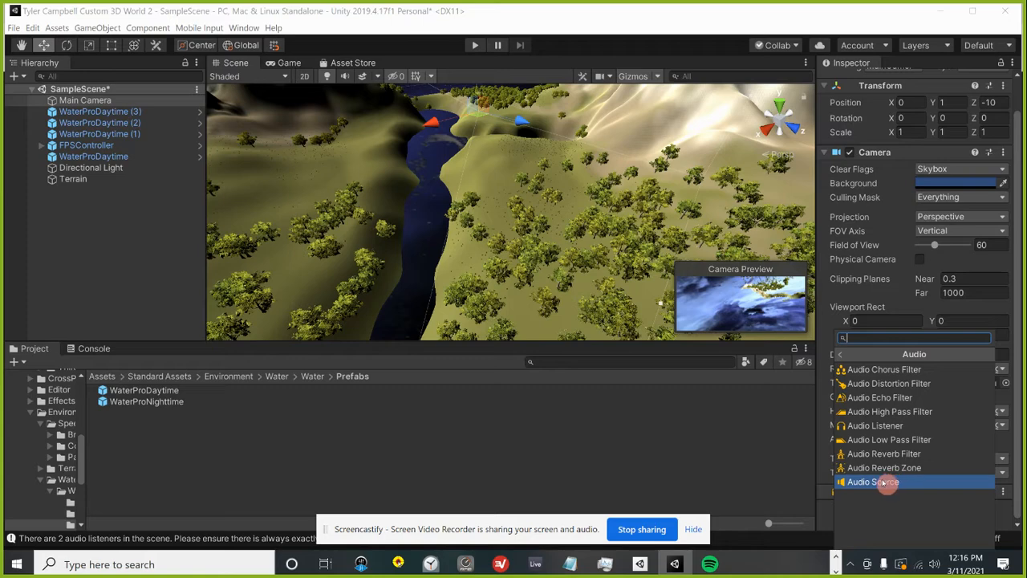
left_click(873, 482)
scroll(875, 377, "down", 5)
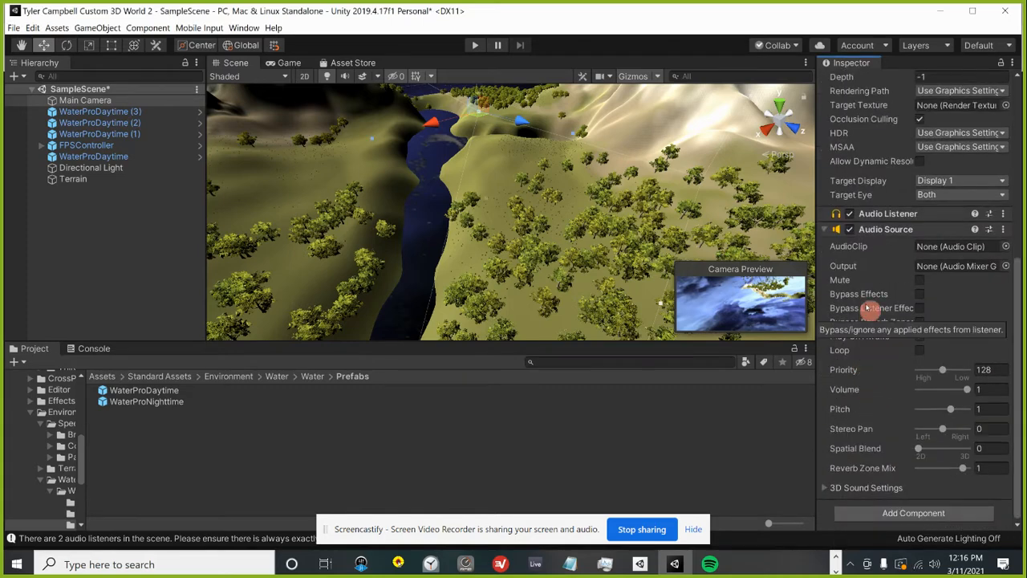
scroll(871, 297, "up", 4)
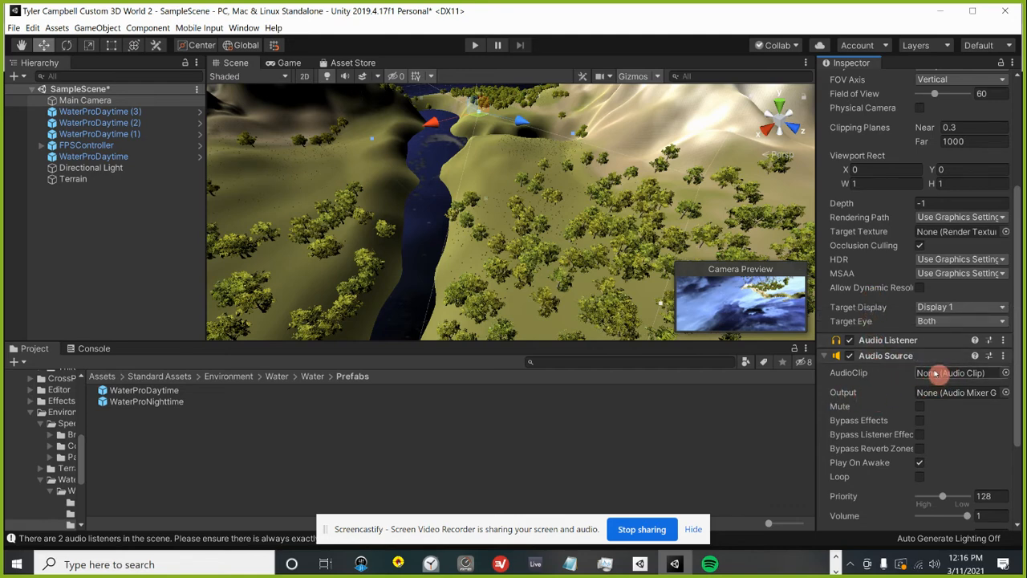
Switch to the Firefox window showing the Empower 2021 class activity
key("alt")
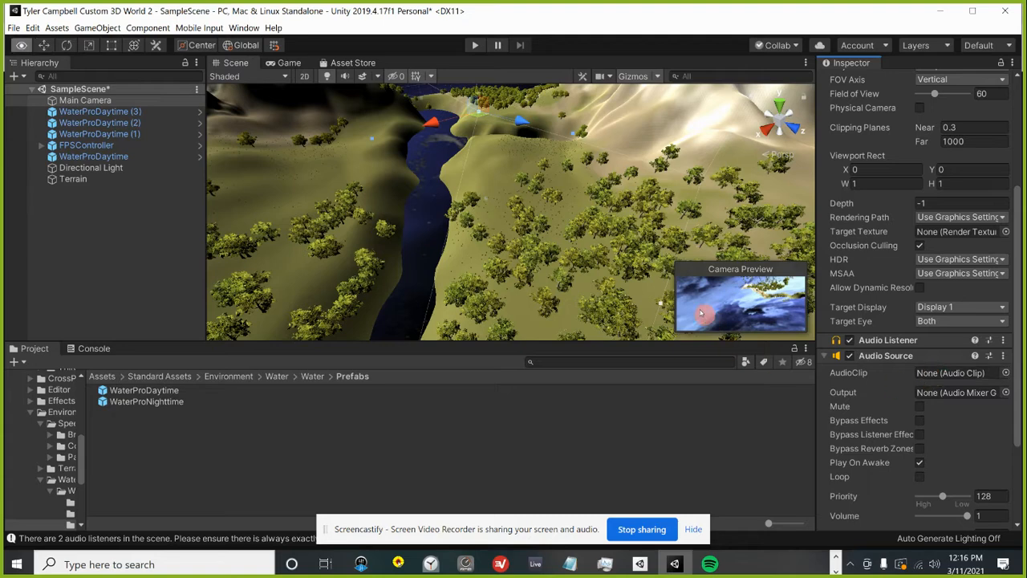
key("alt+Tab")
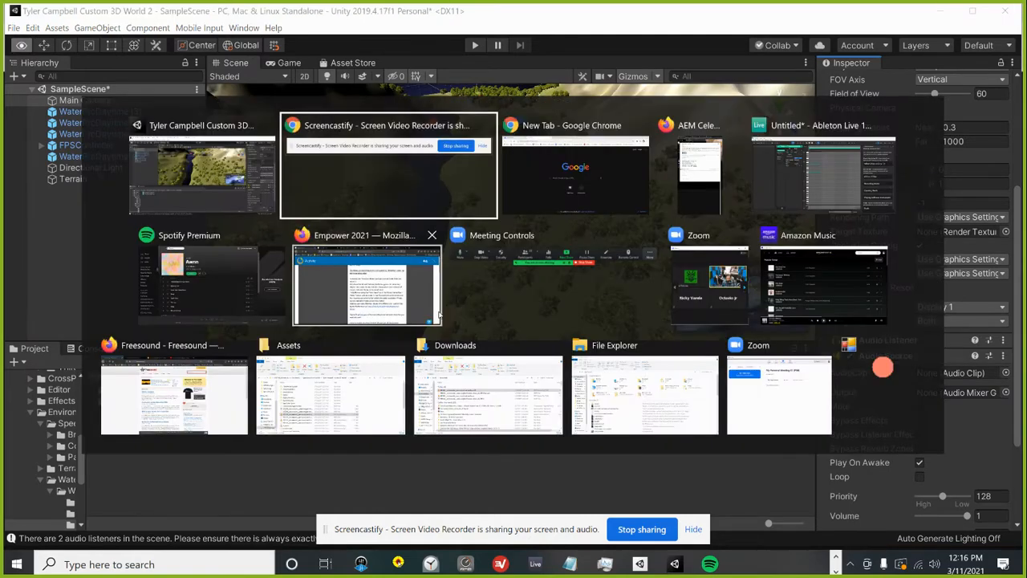
key("alt+Tab")
key("alt+Tab")
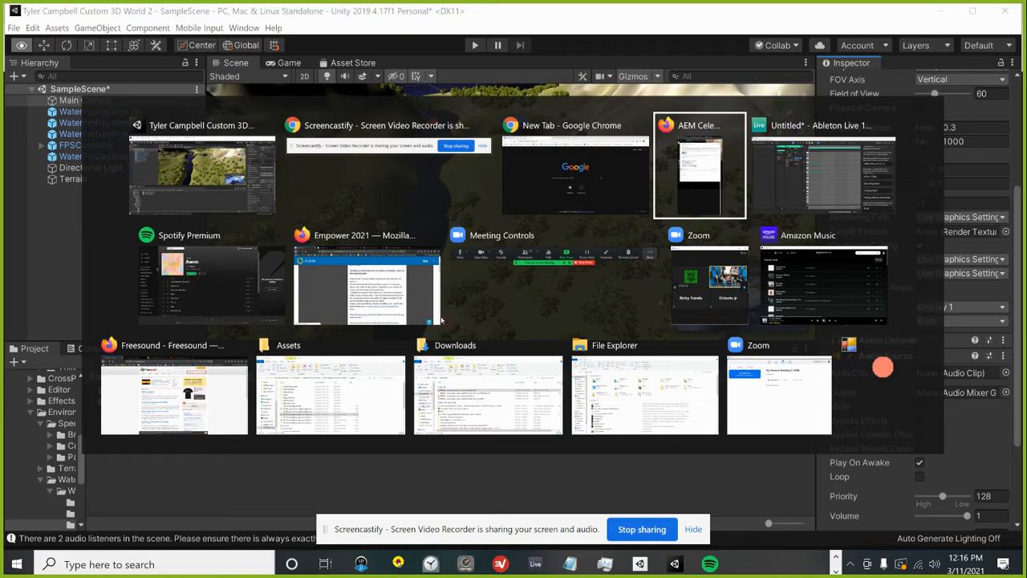
key("alt+Tab")
left_click(439, 319)
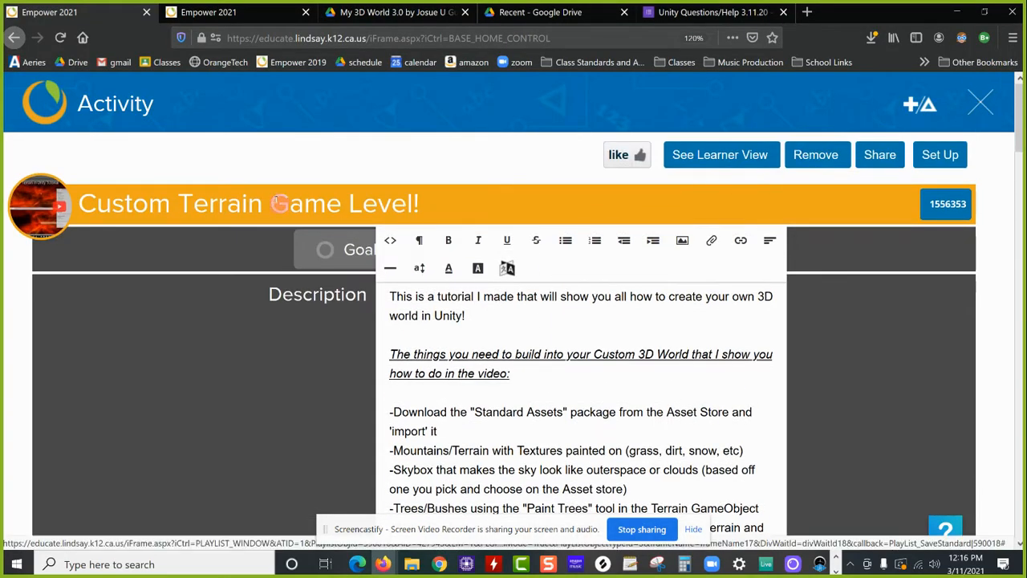
Open the freesound.org sound-effects link given in the Custom Terrain Game Level activity description
scroll(488, 337, "down", 2)
scroll(488, 346, "down", 2)
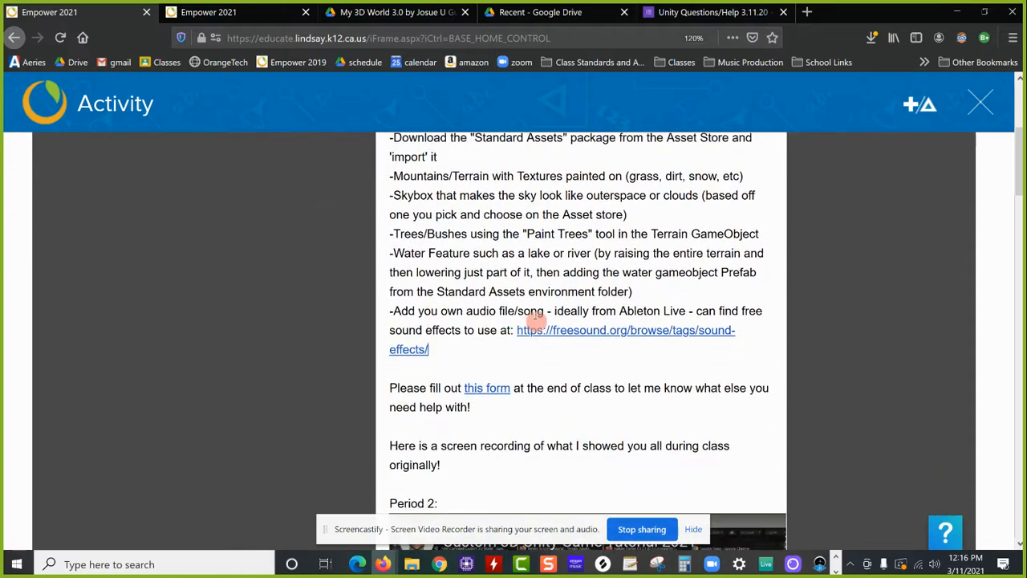
left_click(557, 333)
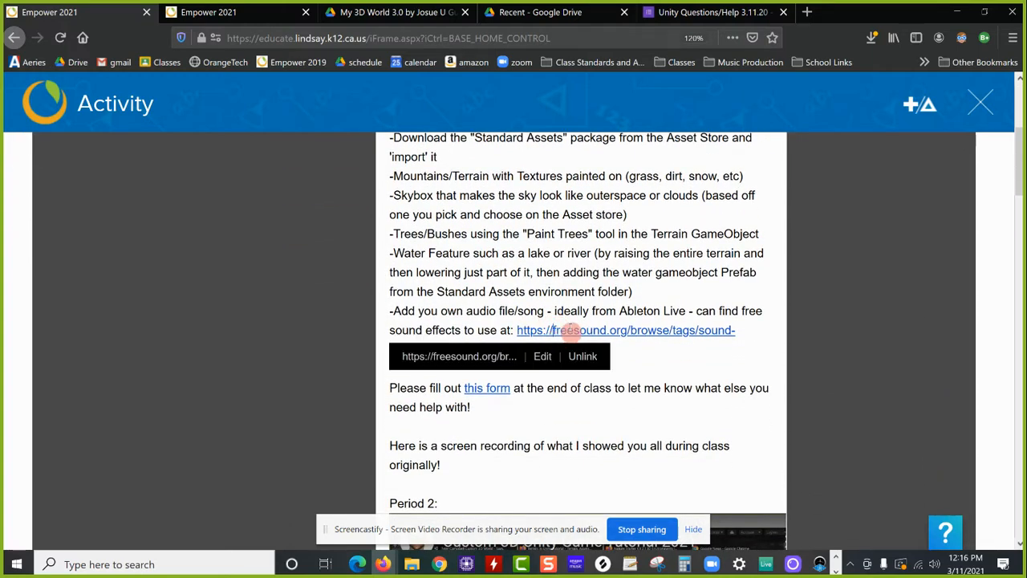
left_click(463, 357)
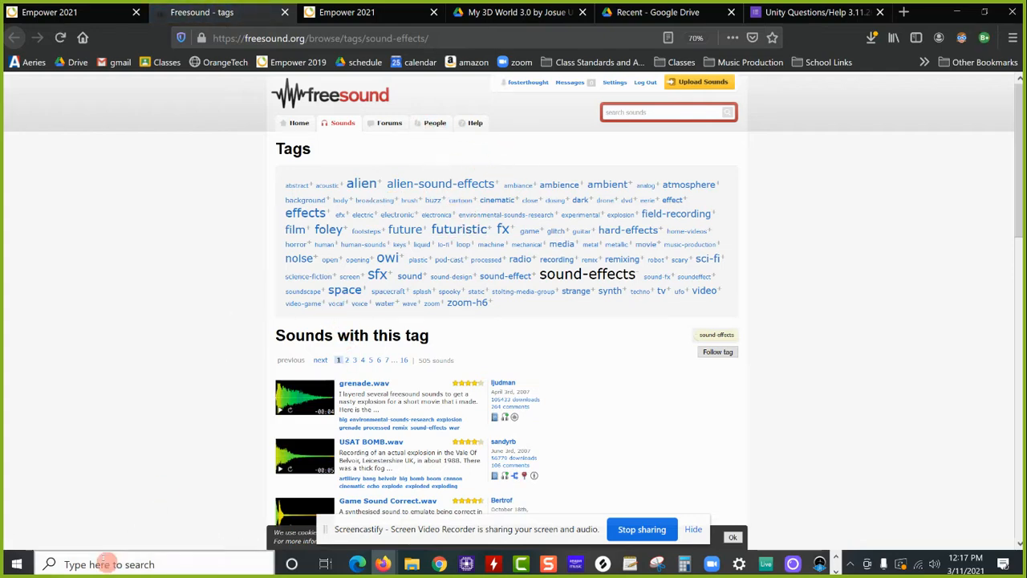
Look through the list of sounds tagged sound-effects on Freesound
scroll(337, 341, "down", 2)
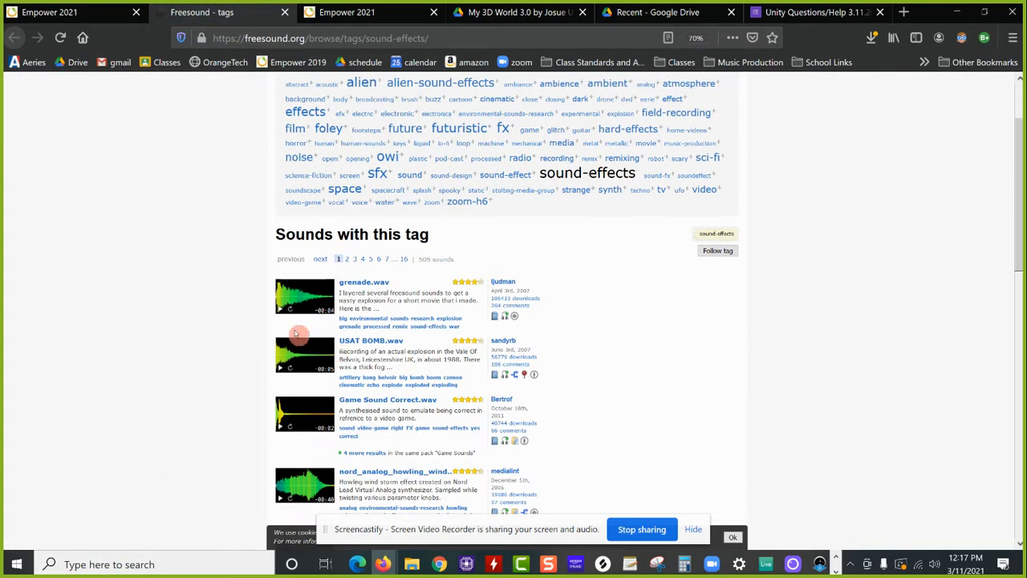
scroll(296, 334, "down", 3)
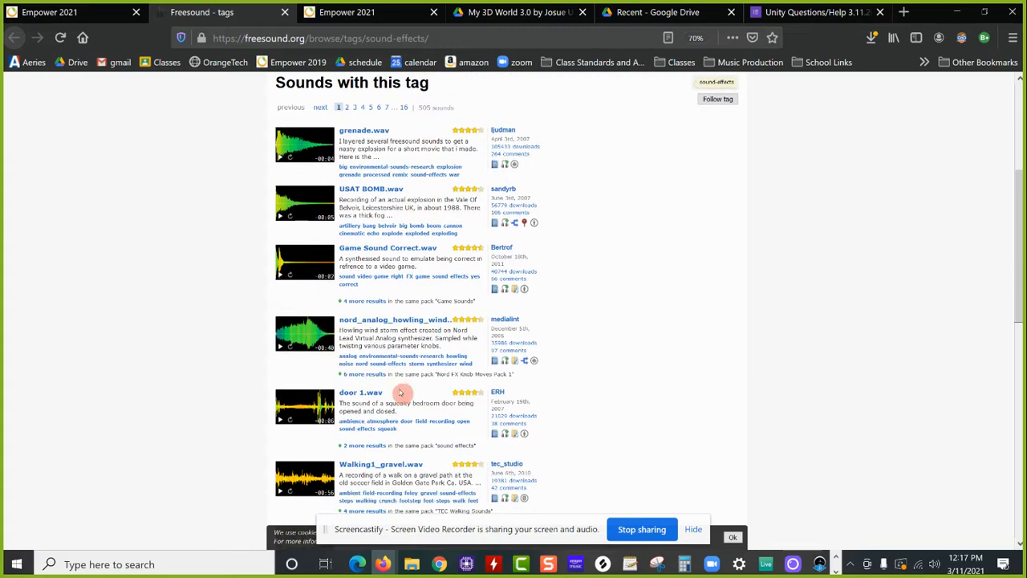
scroll(405, 396, "up", 5)
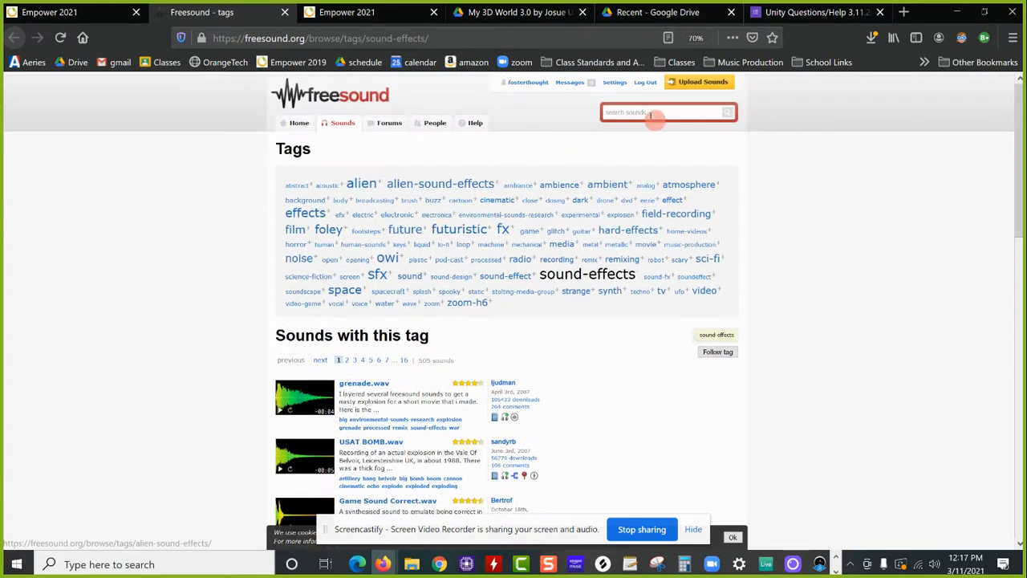
Switch back to Unity and look over the terrain's mountains, river and sky
key("alt+Tab")
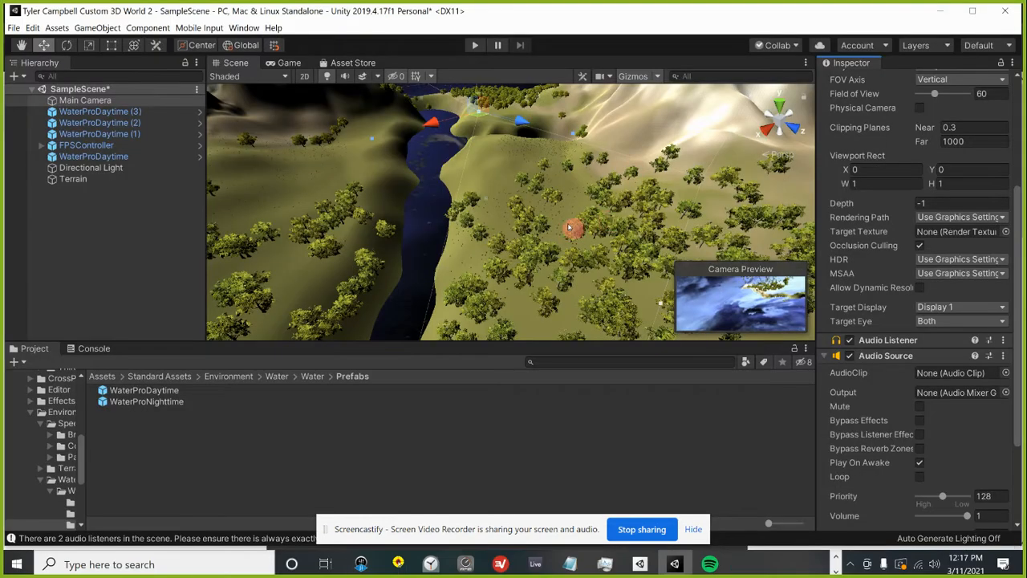
right_click_drag(570, 131, 548, 312)
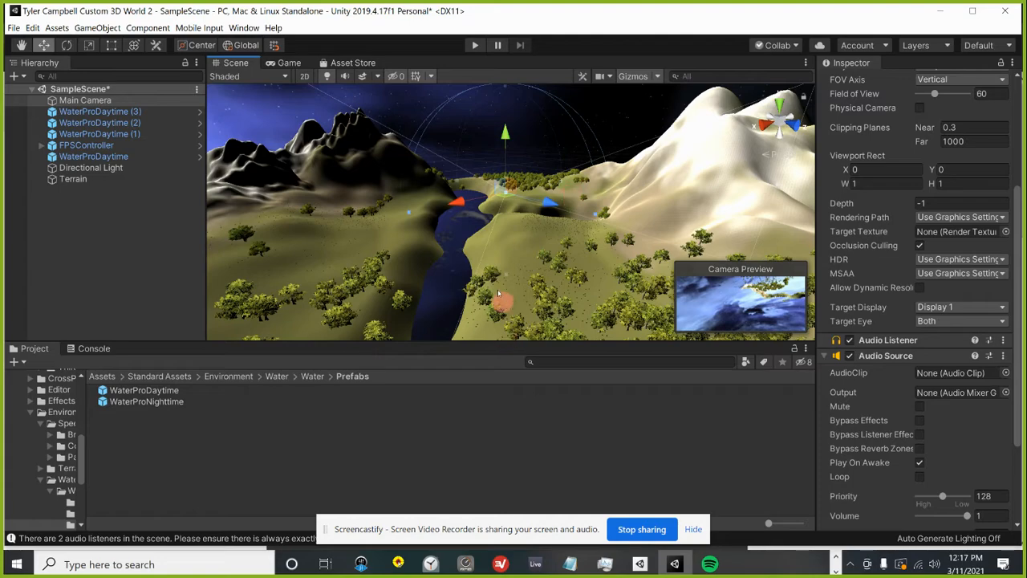
Switch to Firefox, search Freesound for thunder, and preview and download the sound Thunder in the city 200626_0190.ogg
key("alt+Tab")
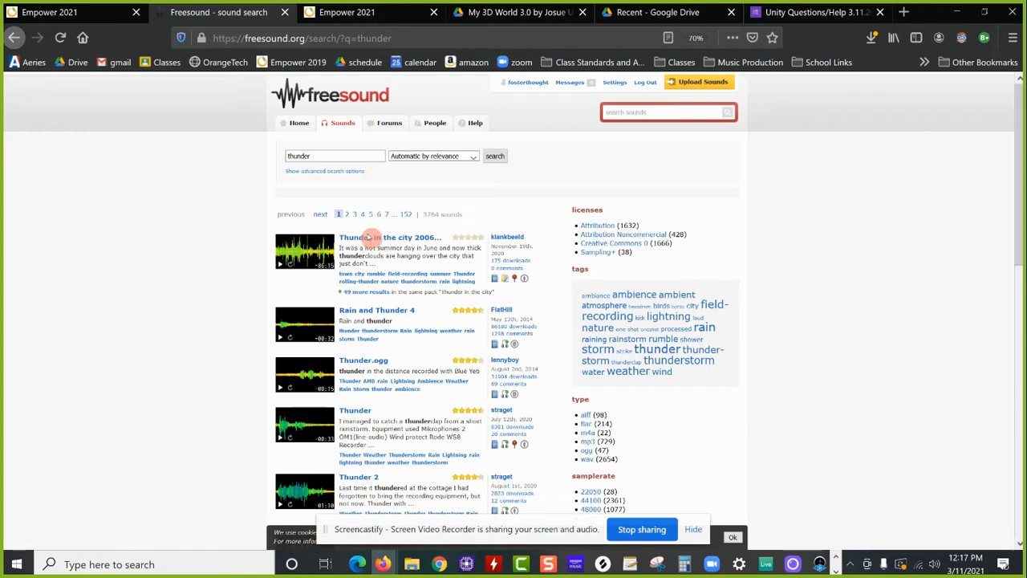
left_click(282, 266)
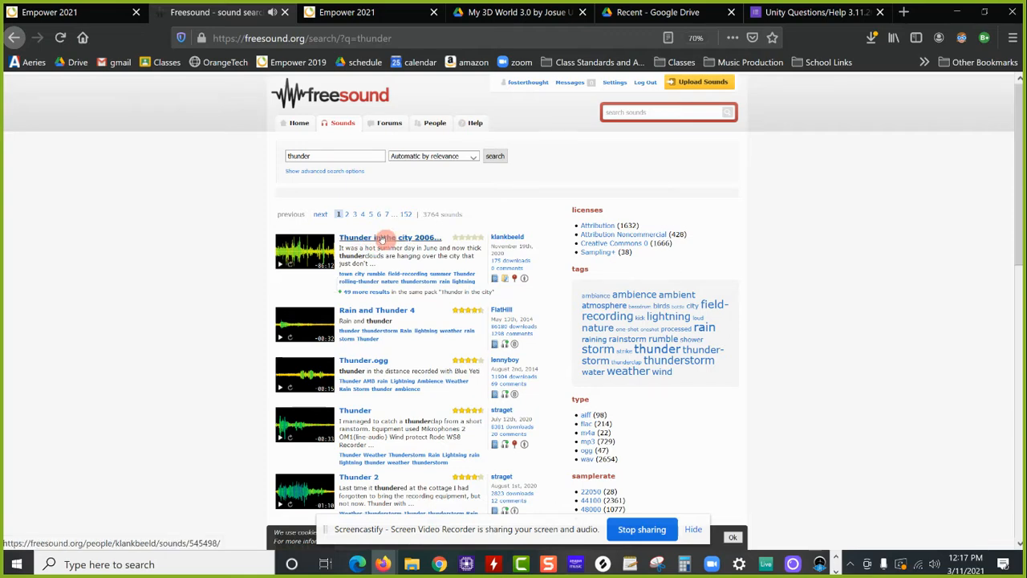
left_click(386, 238)
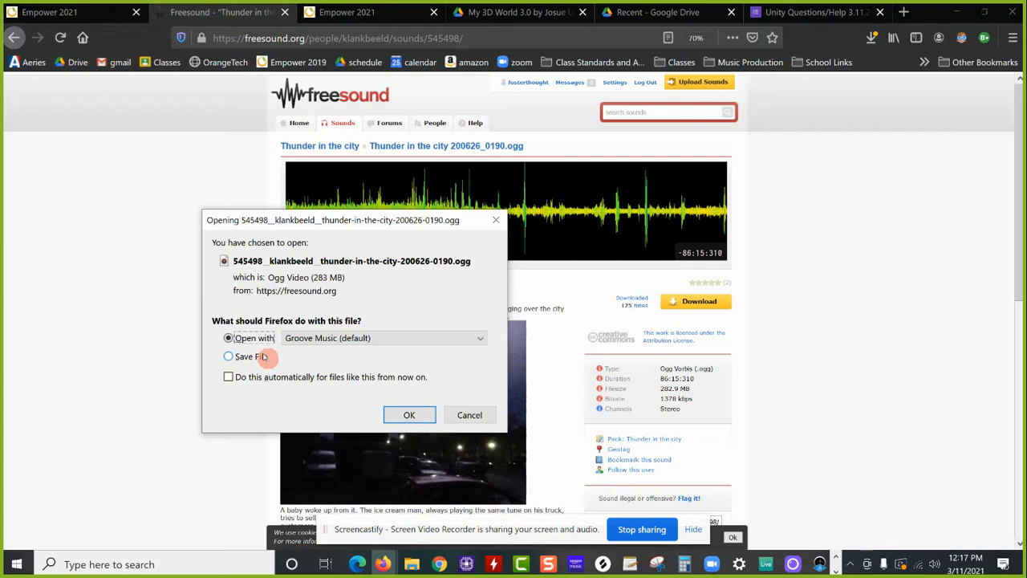
left_click(407, 415)
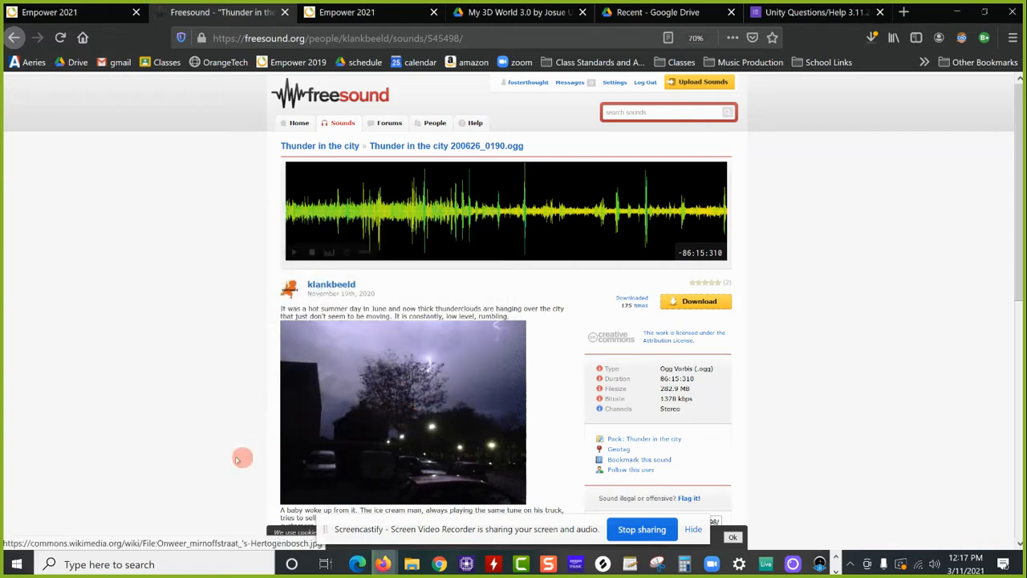
Switch to File Explorer in a new maximized window and show the Downloads folder
mouse_move(410, 564)
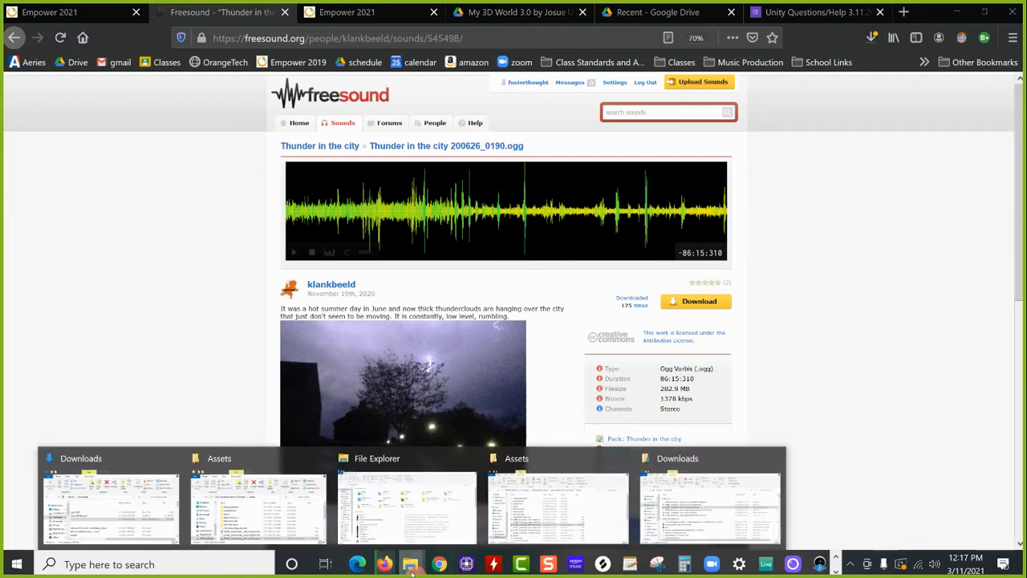
left_click(138, 492)
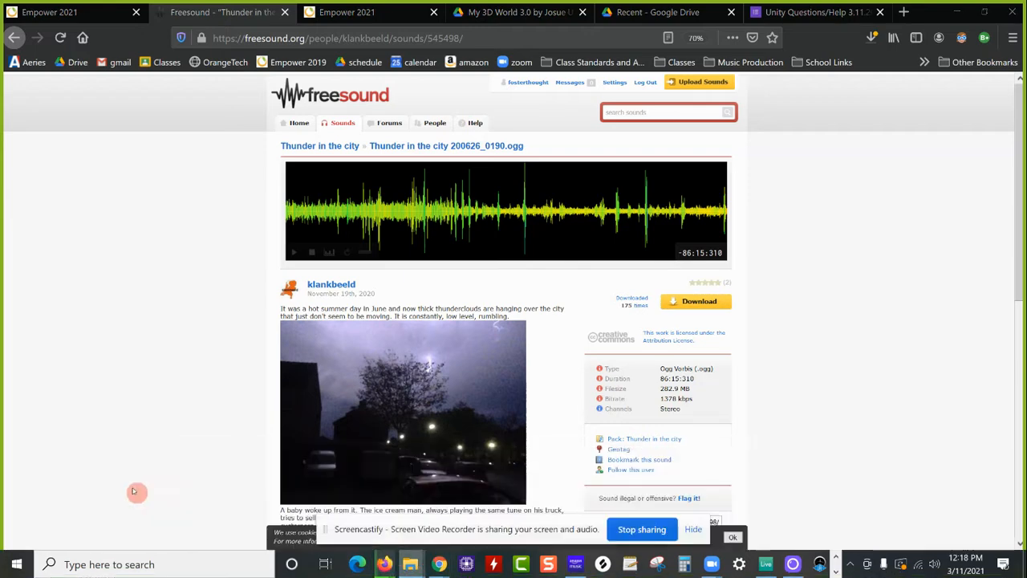
left_click(17, 564)
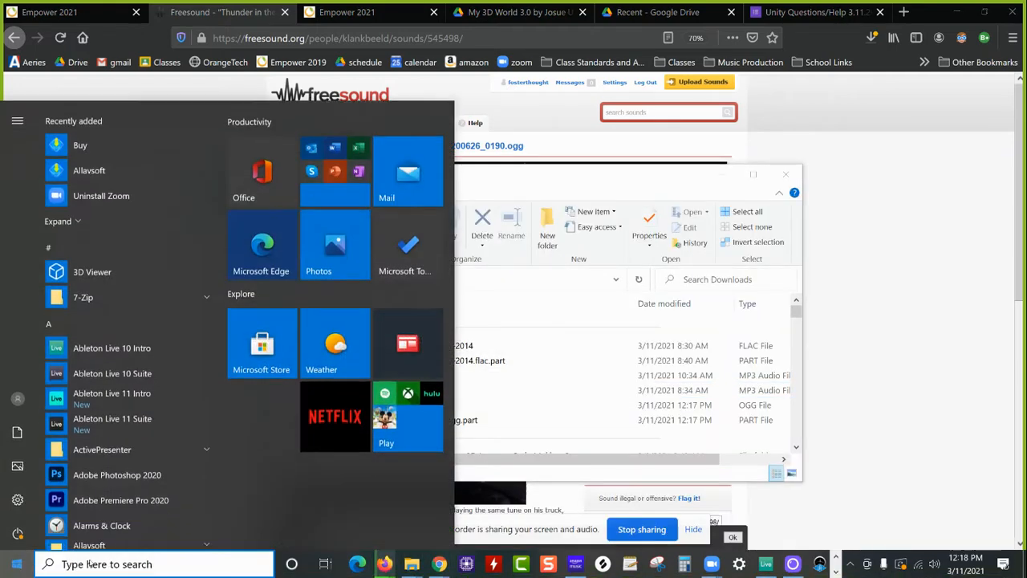
left_click(90, 565)
type("file")
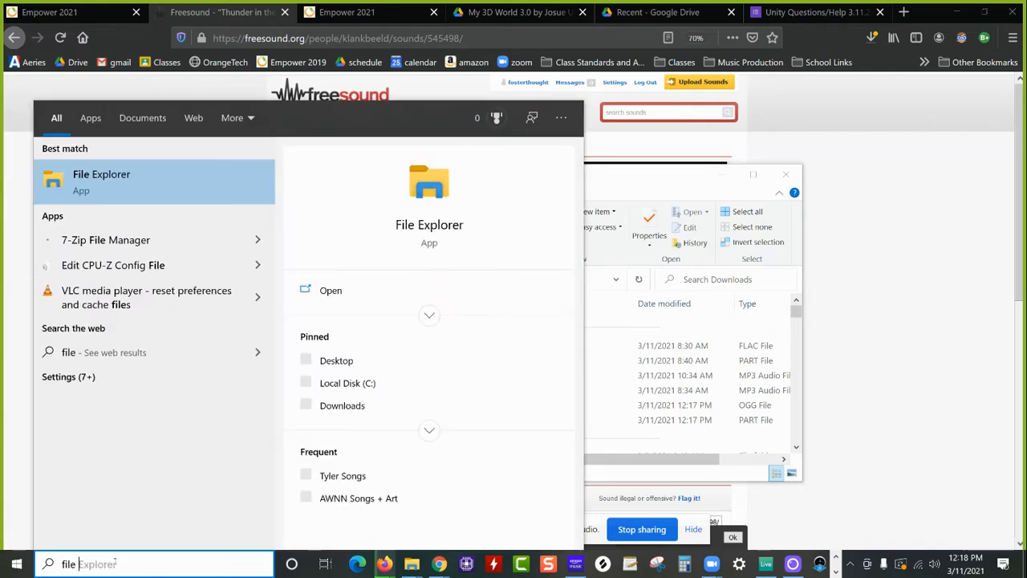
key("Return")
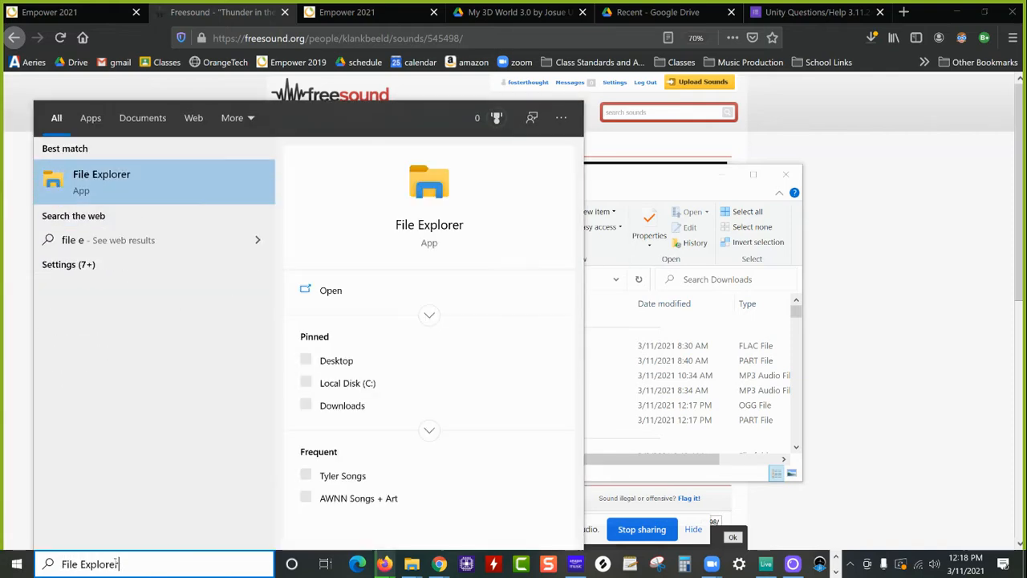
left_click(503, 174)
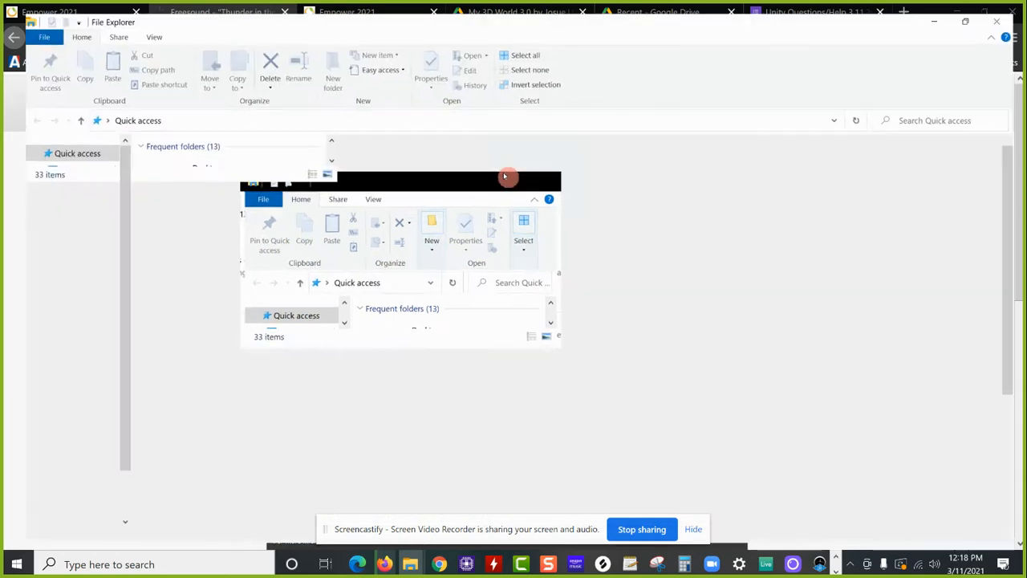
left_click(60, 198)
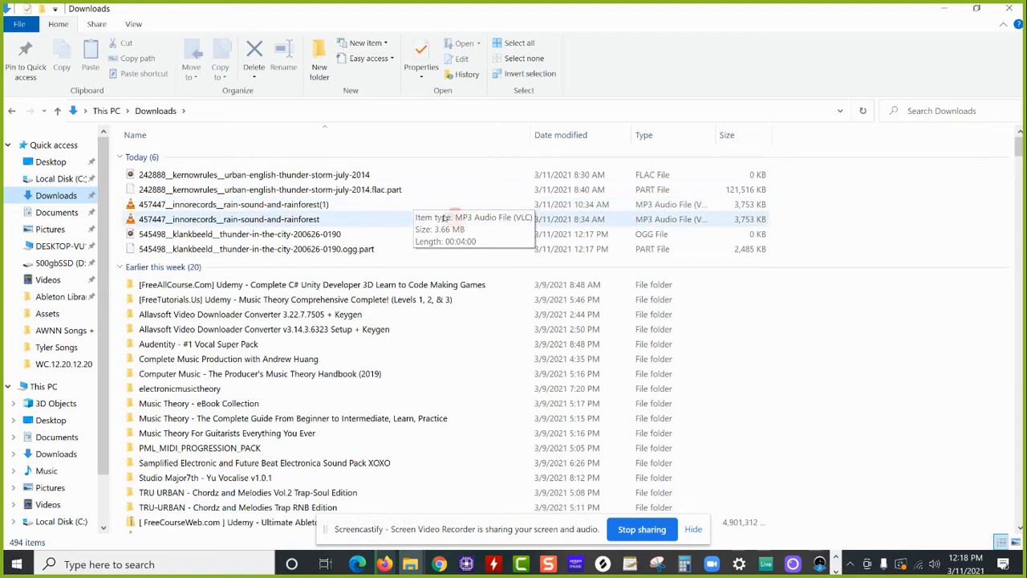
Copy the MP3 file 457447__innorecords__rain-sound-and-rainforest(1) from the Downloads folder
left_click(274, 204)
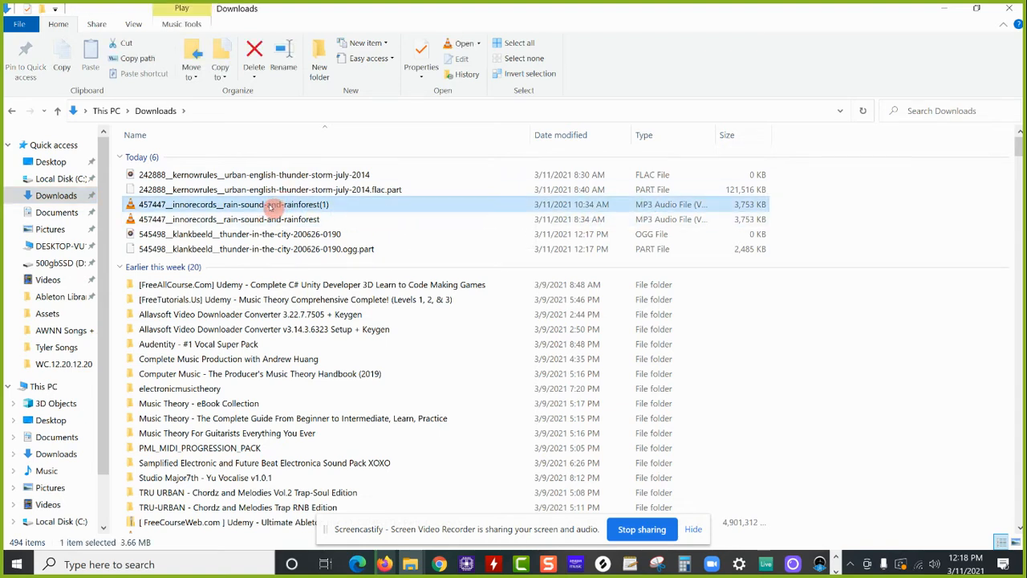
right_click(271, 205)
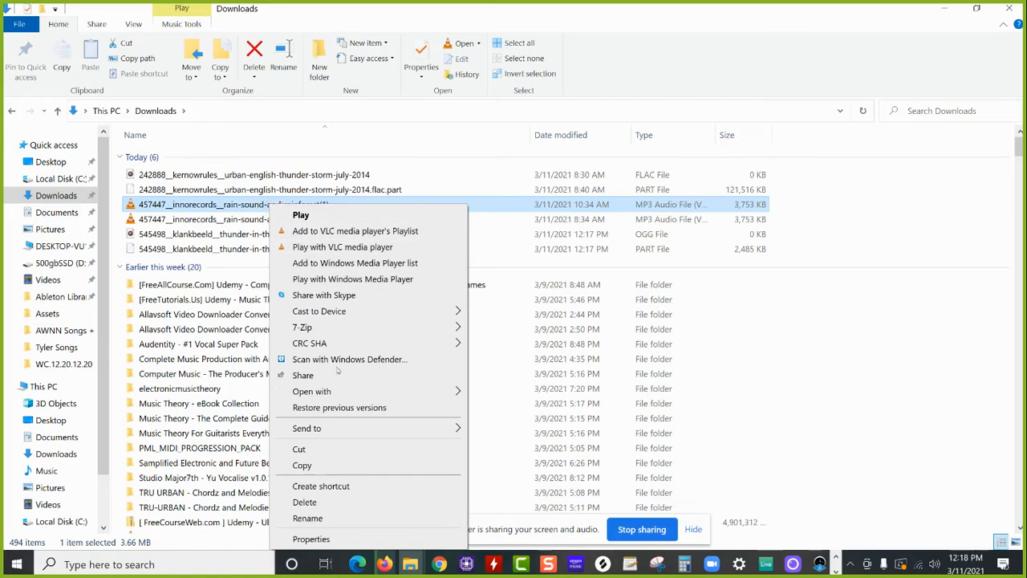
left_click(313, 466)
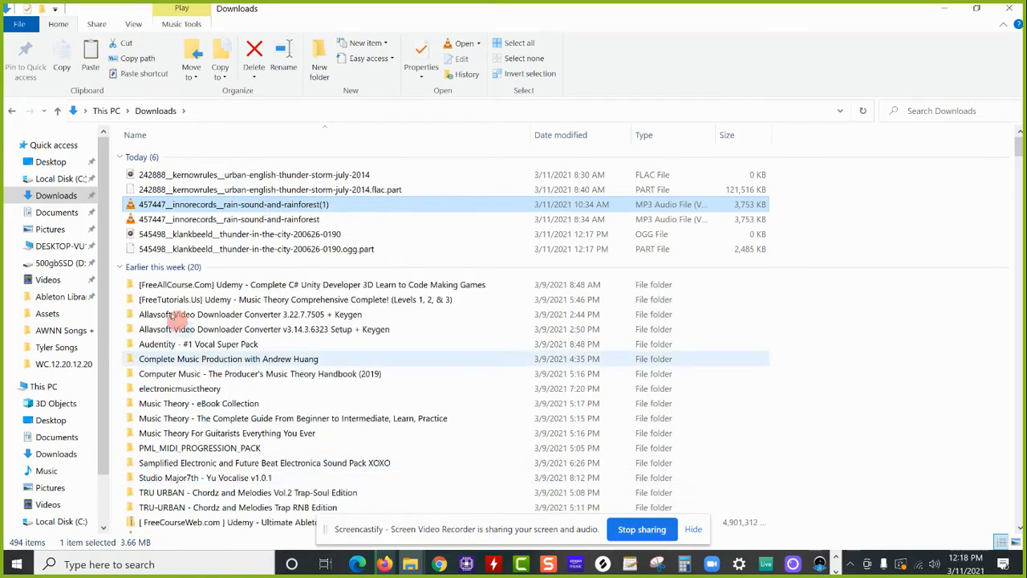
Switch to Unity, reveal the project's Assets folder in File Explorer, and open that folder
key("alt+Tab")
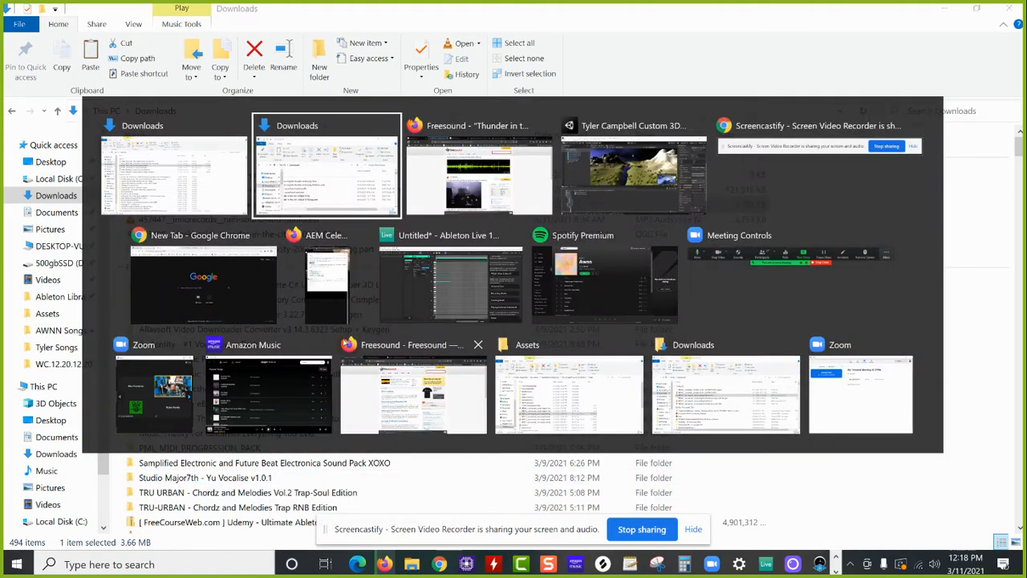
key("alt+Tab")
key("alt+Tab")
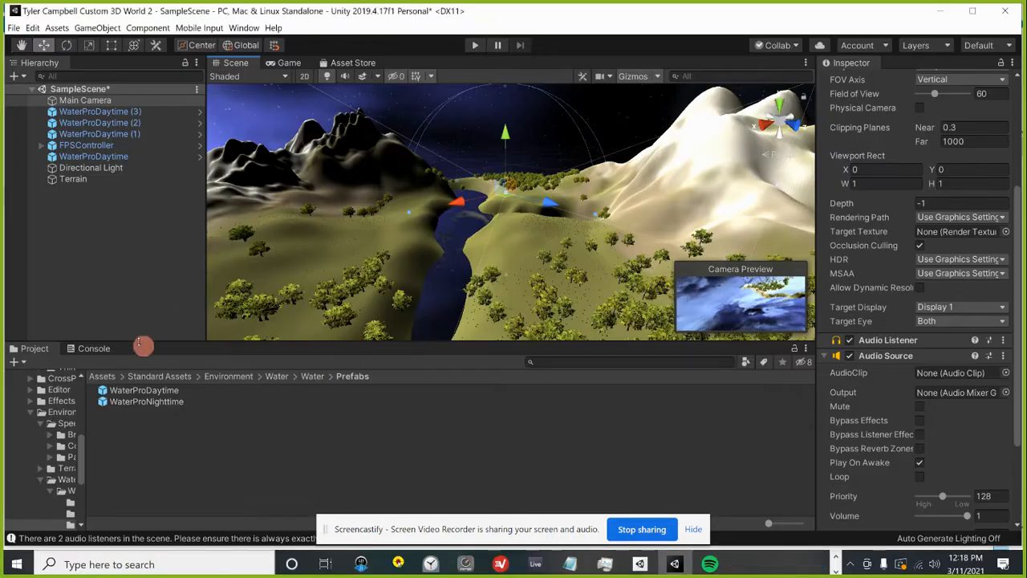
scroll(61, 405, "up", 4)
scroll(49, 377, "up", 5)
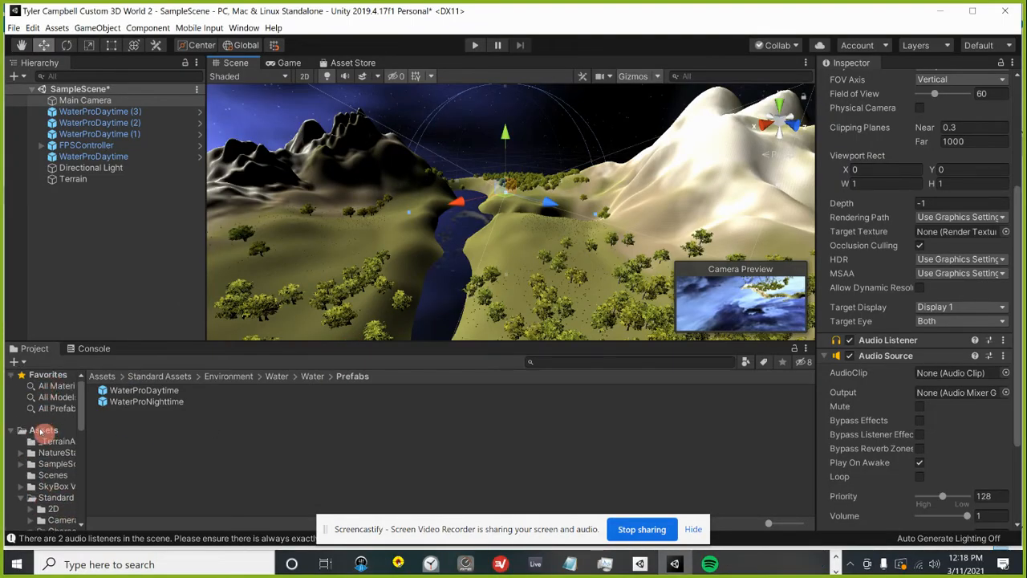
left_click(41, 431)
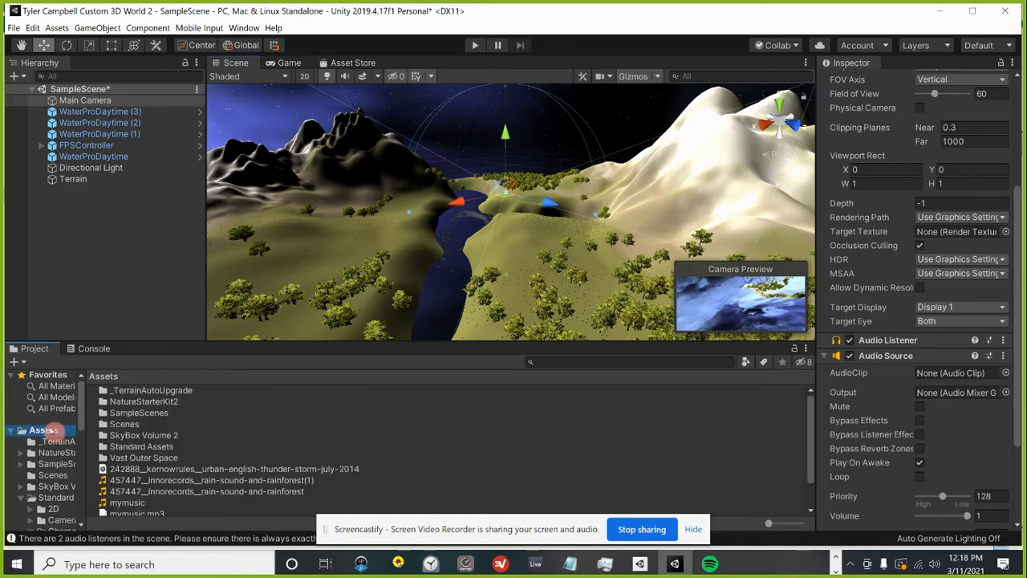
right_click(48, 431)
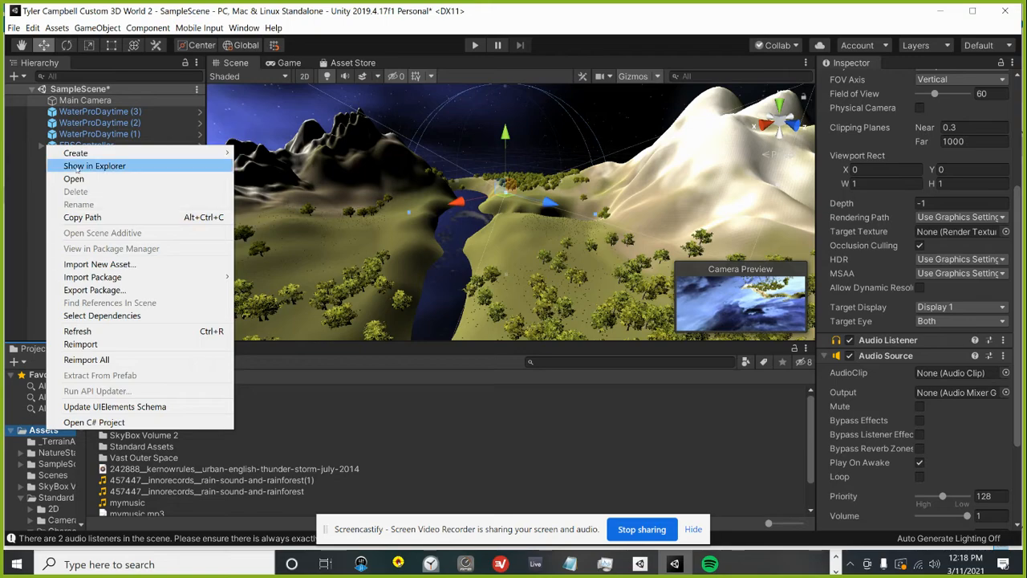
left_click(82, 166)
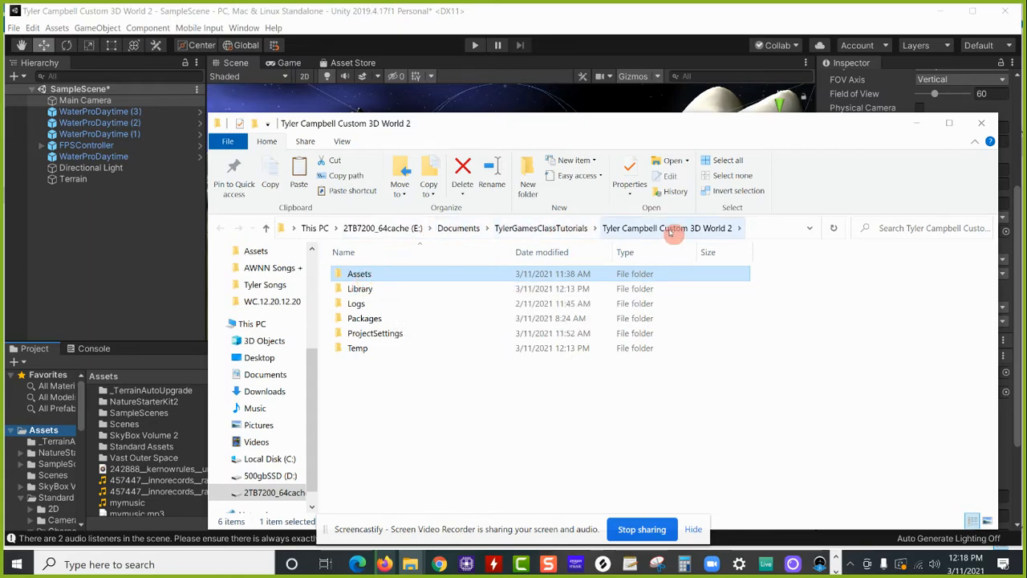
double_click(359, 275)
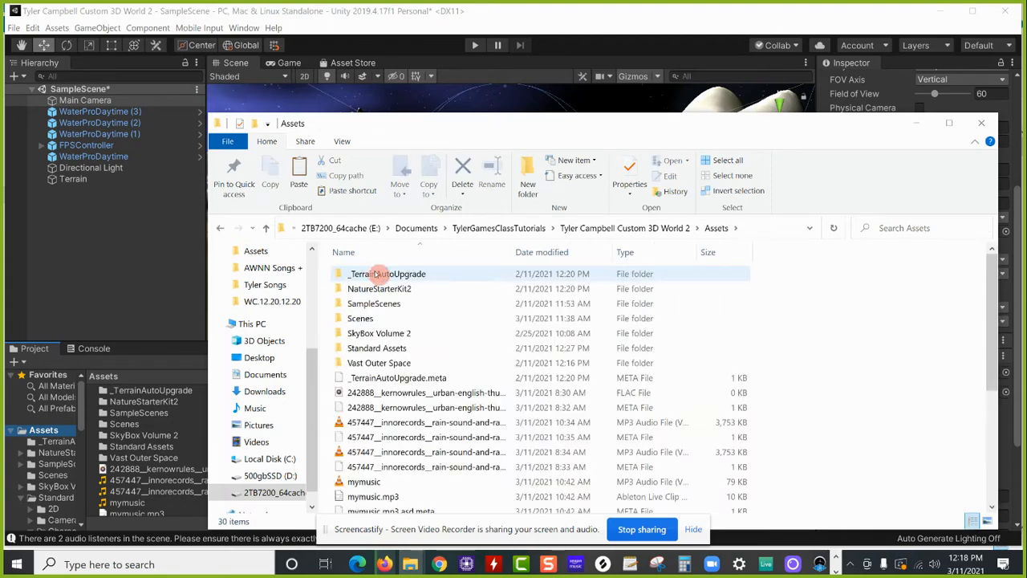
Paste the copied rain-sound-and-rainforest(1) file into the Assets folder, replacing the existing file of the same name
left_click(389, 362)
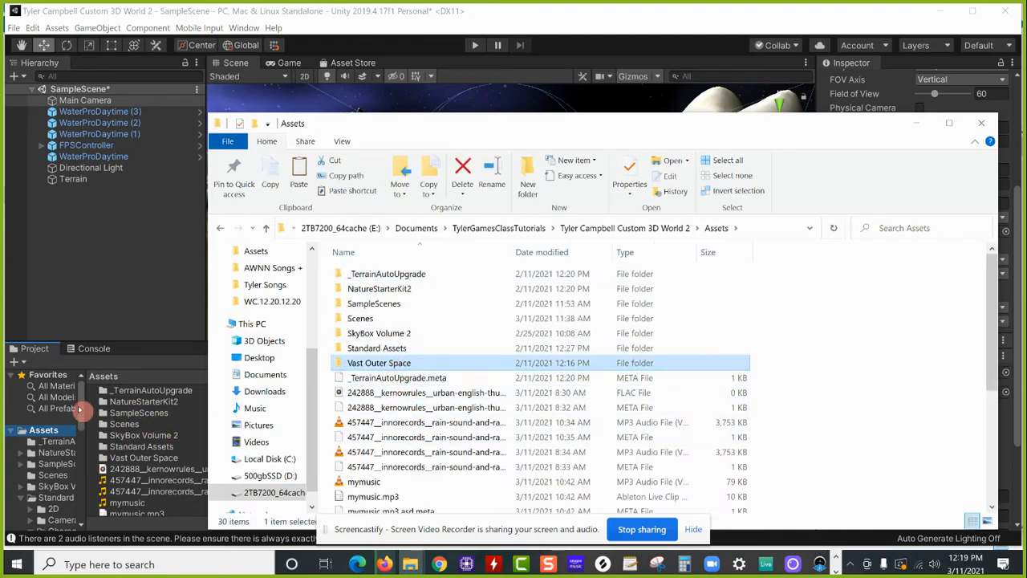
left_click(853, 359)
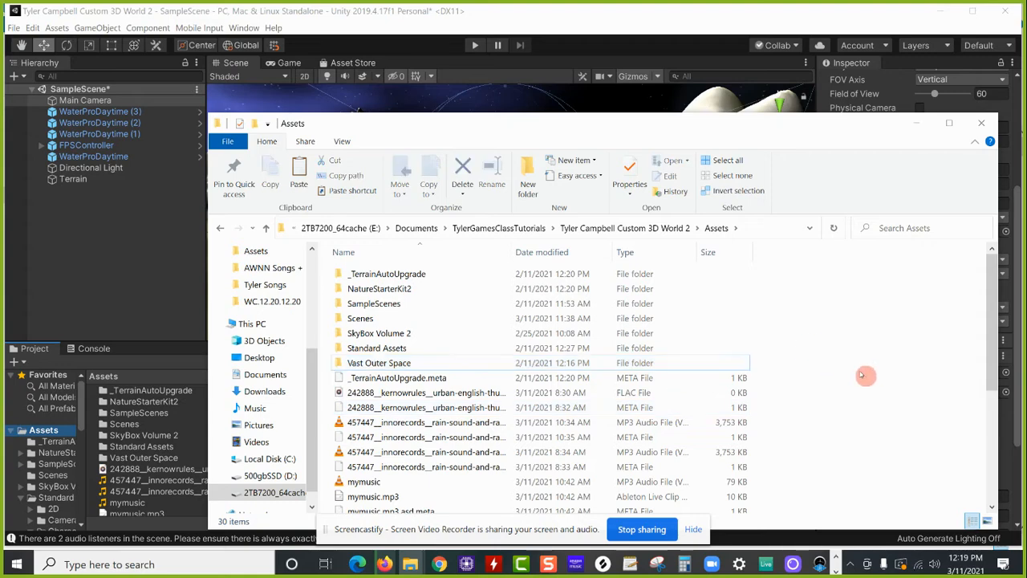
right_click(857, 368)
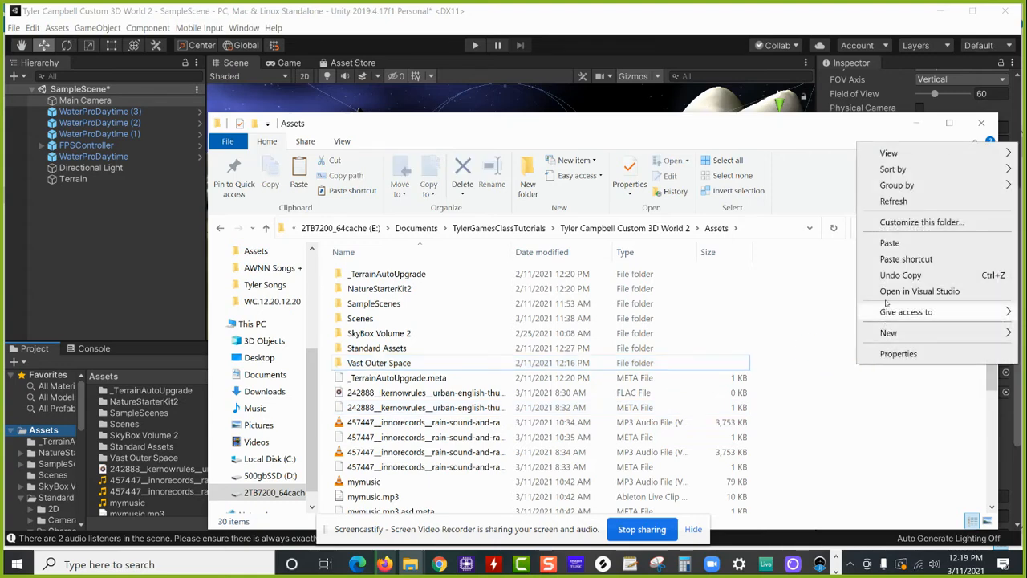
left_click(889, 238)
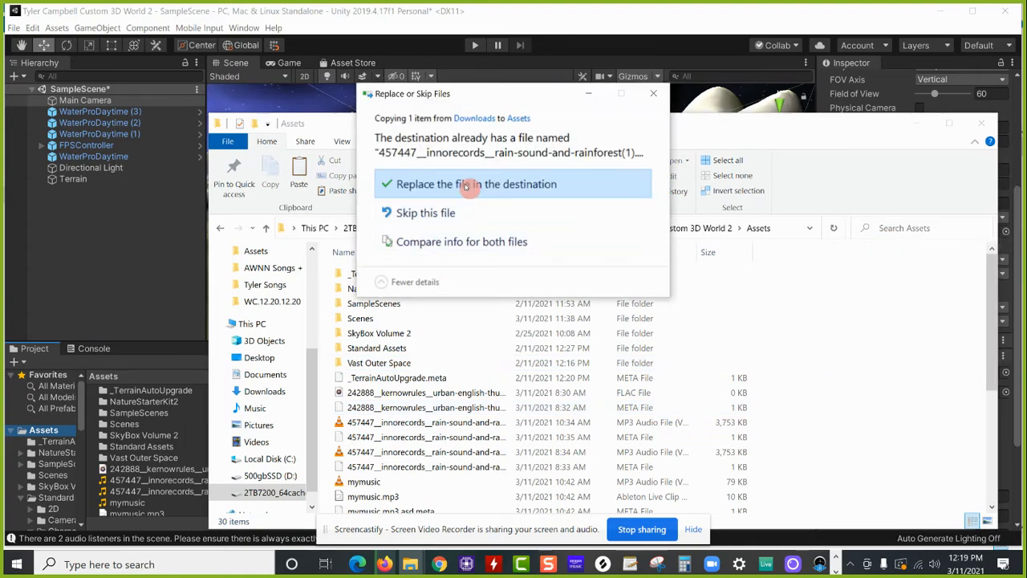
left_click(468, 186)
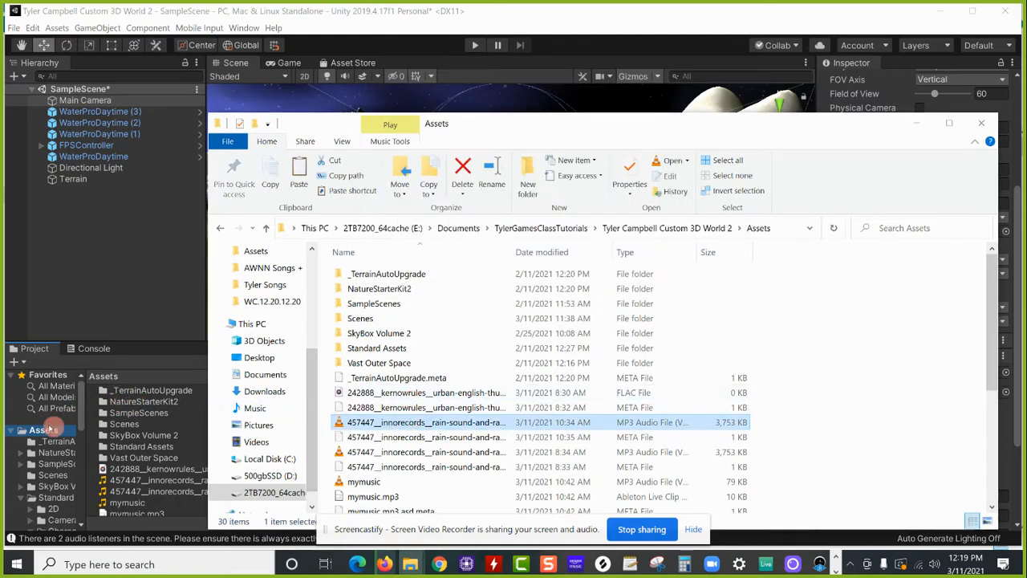
Back in Unity, assign 457447__innorecords__rain-sound-and-rainforest(1) from Assets as the AudioClip of the Main Camera's Audio Source
left_click(50, 430)
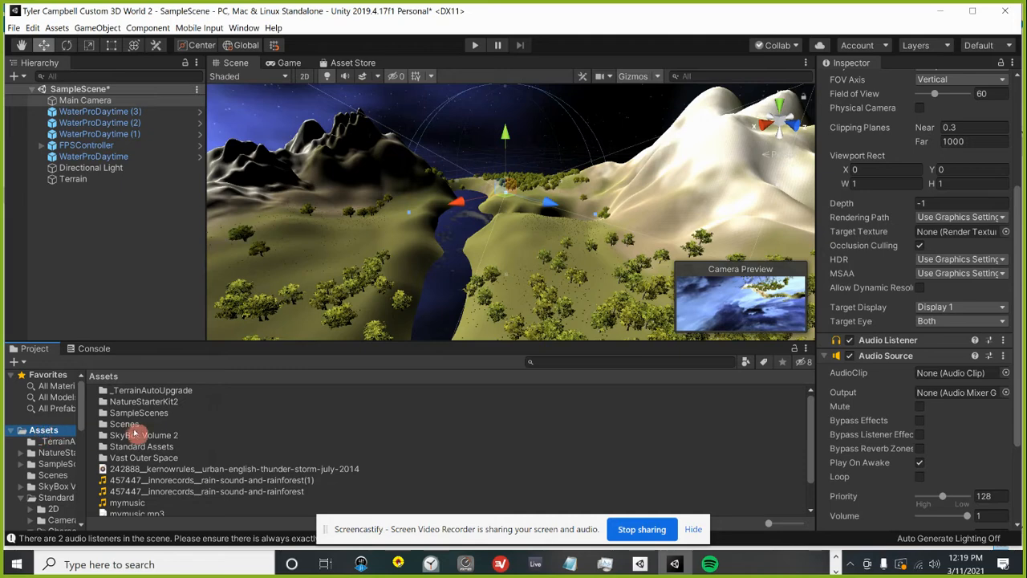
left_click(182, 480)
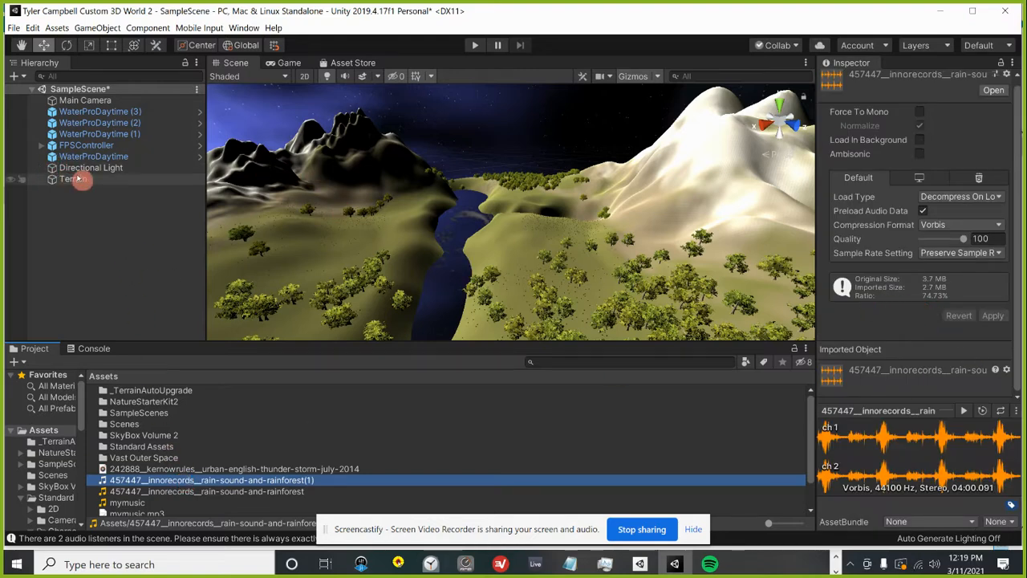
left_click(82, 99)
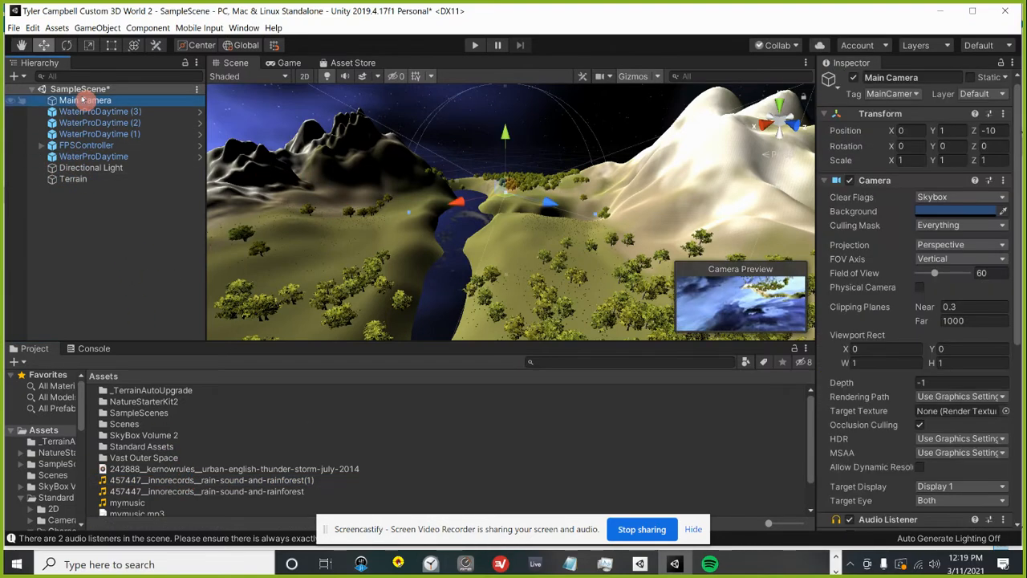
left_click(93, 146)
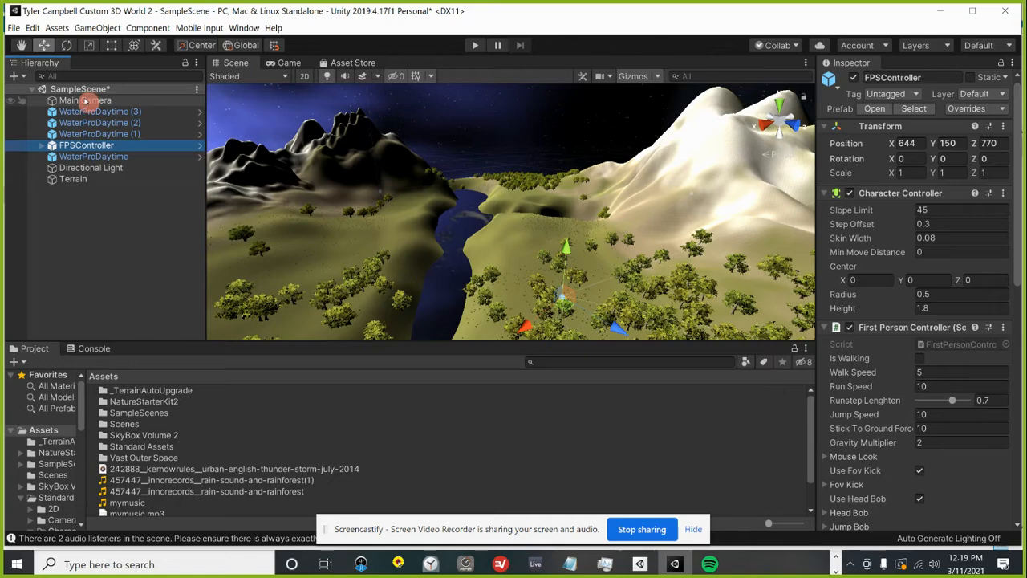
left_click(85, 101)
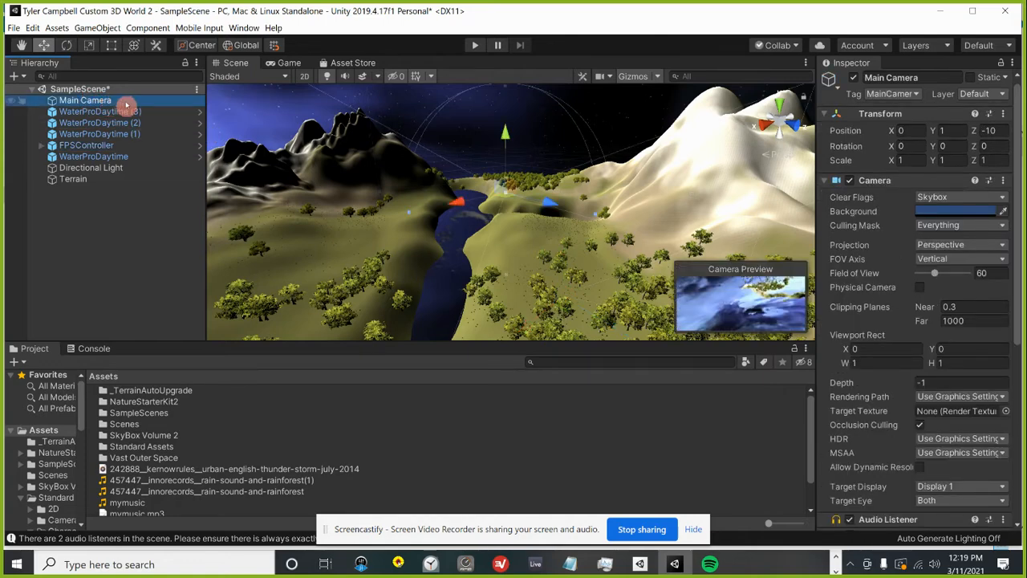
scroll(925, 365, "down", 5)
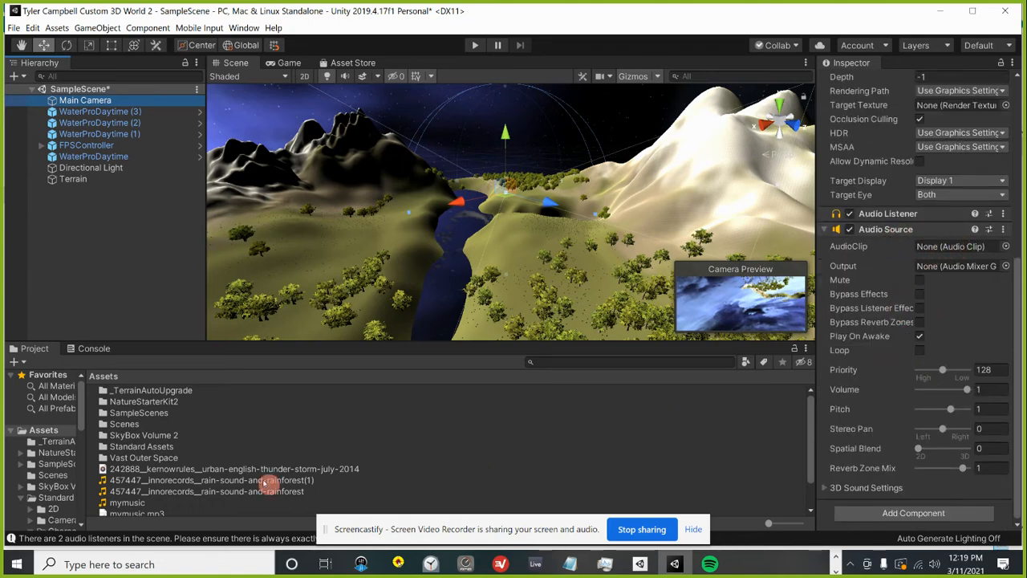
left_click_drag(229, 483, 937, 254)
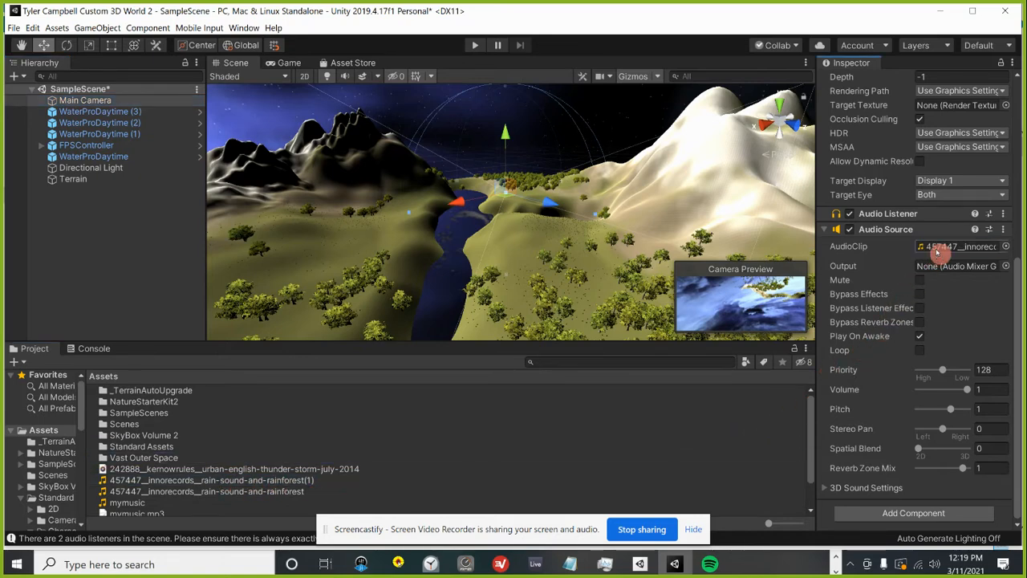
Look through the selectable audio clips without changing the choice, and enable Loop on the Main Camera's Audio Source
left_click(1006, 247)
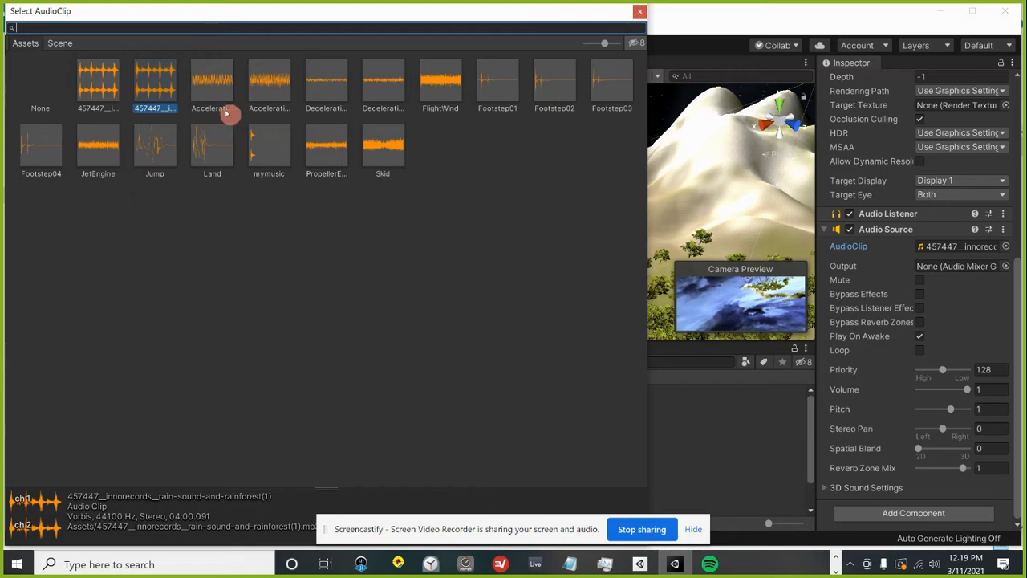
left_click(640, 13)
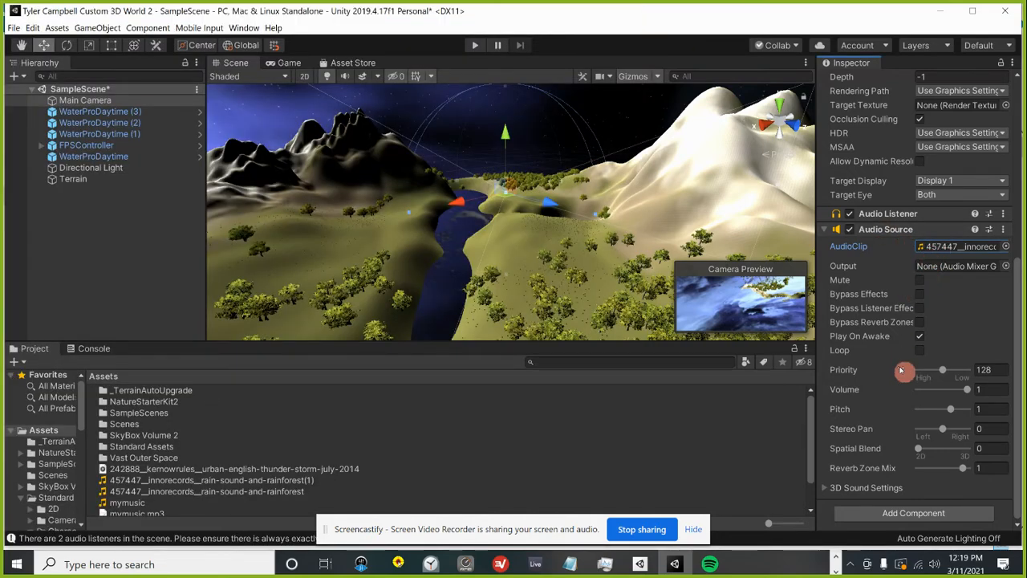
left_click(919, 350)
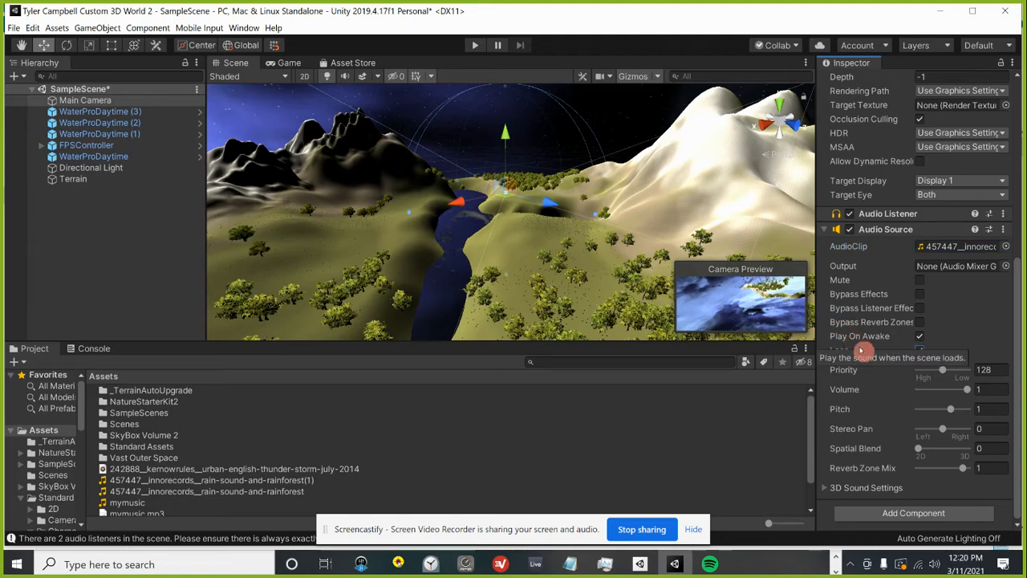
left_click(920, 335)
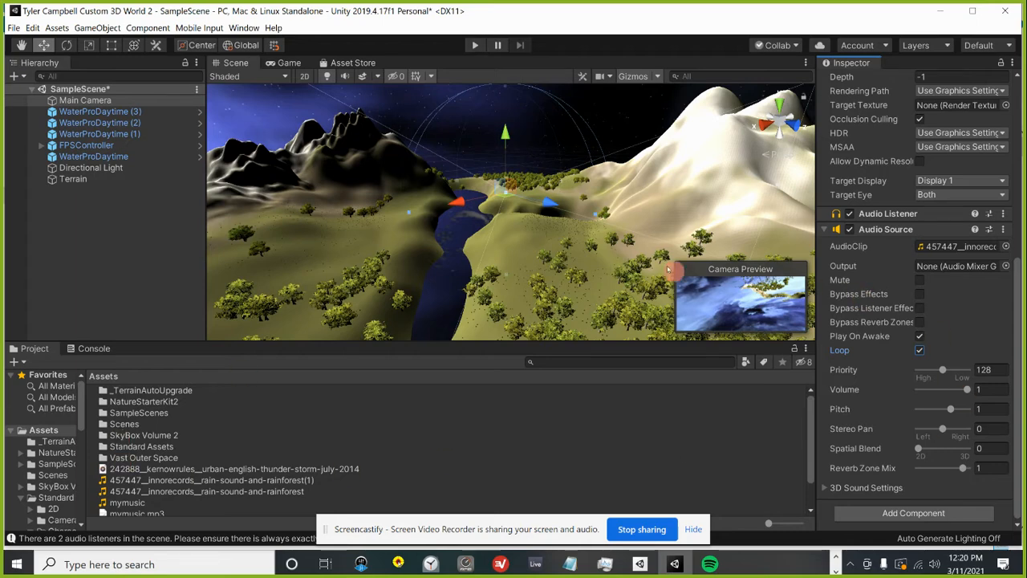
middle_click_drag(588, 215, 567, 251)
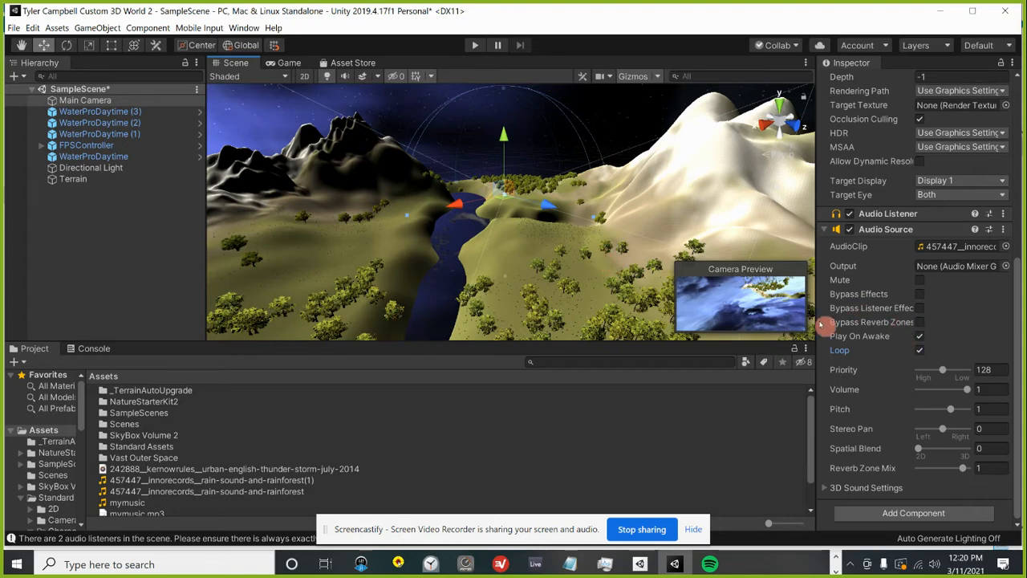
scroll(584, 320, "up", 3)
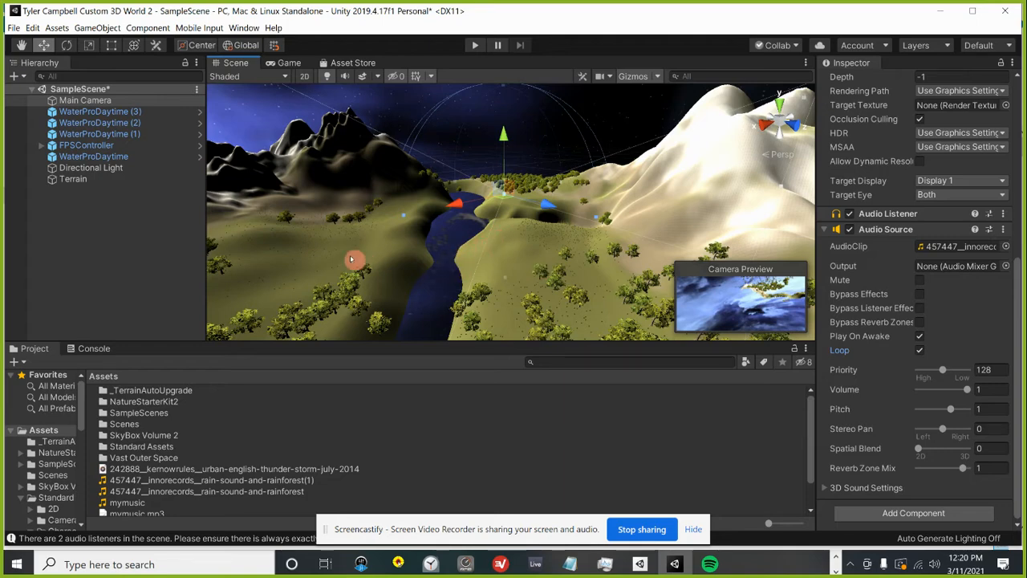
middle_click_drag(351, 260, 483, 247)
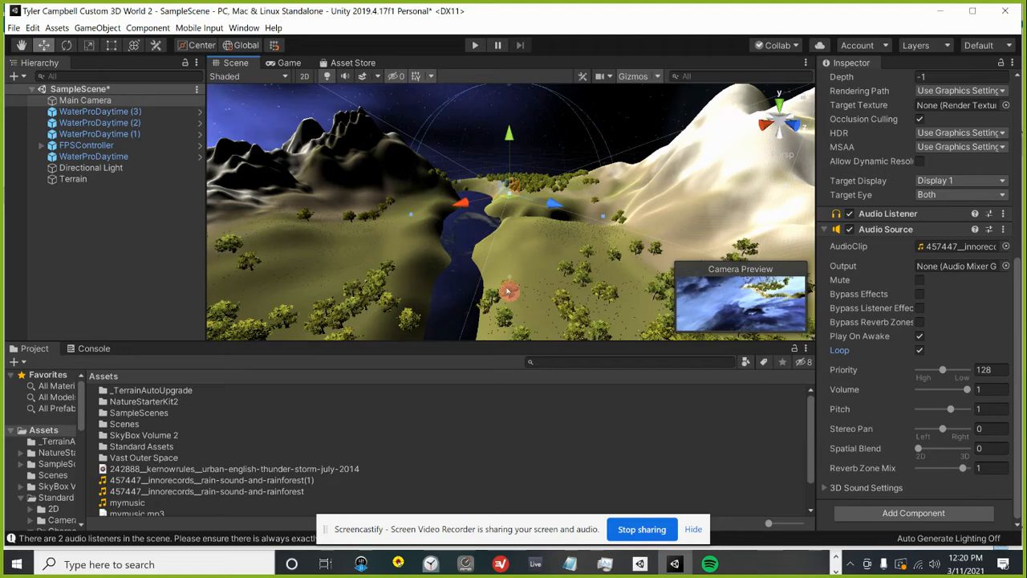
scroll(559, 296, "up", 2)
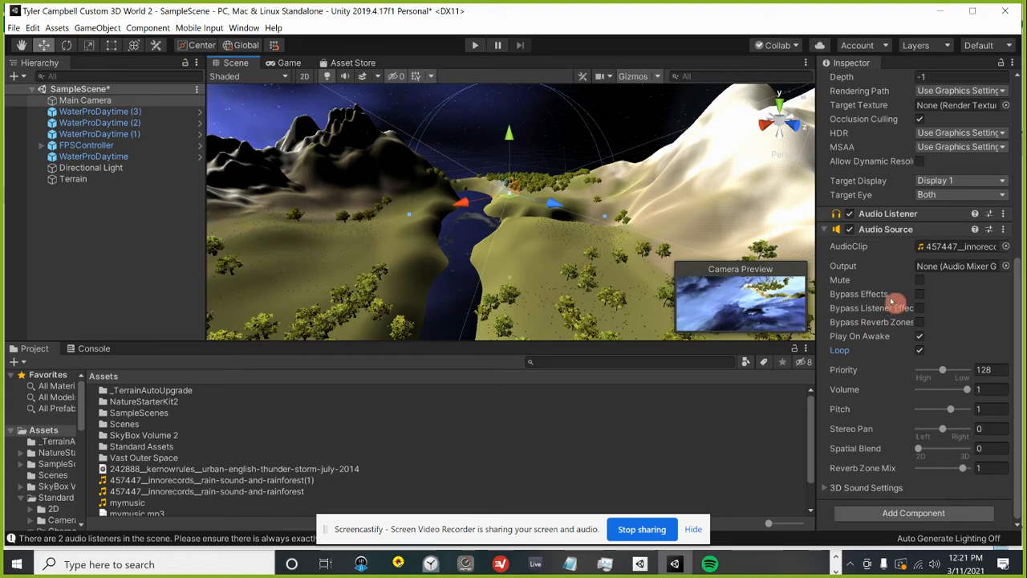
mouse_move(892, 302)
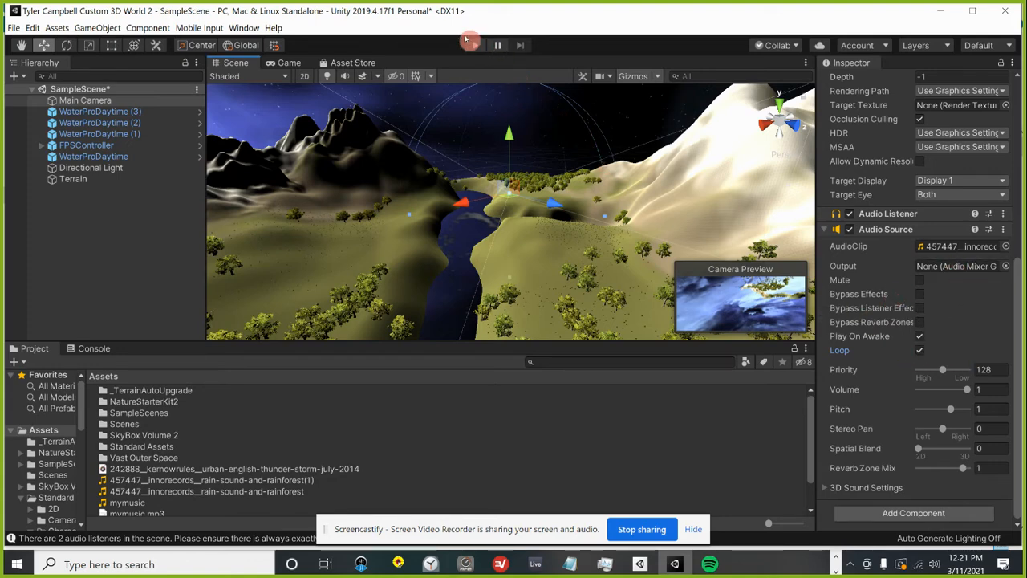
Play-test the scene by walking forward through the trees while listening to the Main Camera's audio, and stop the playback
left_click(475, 44)
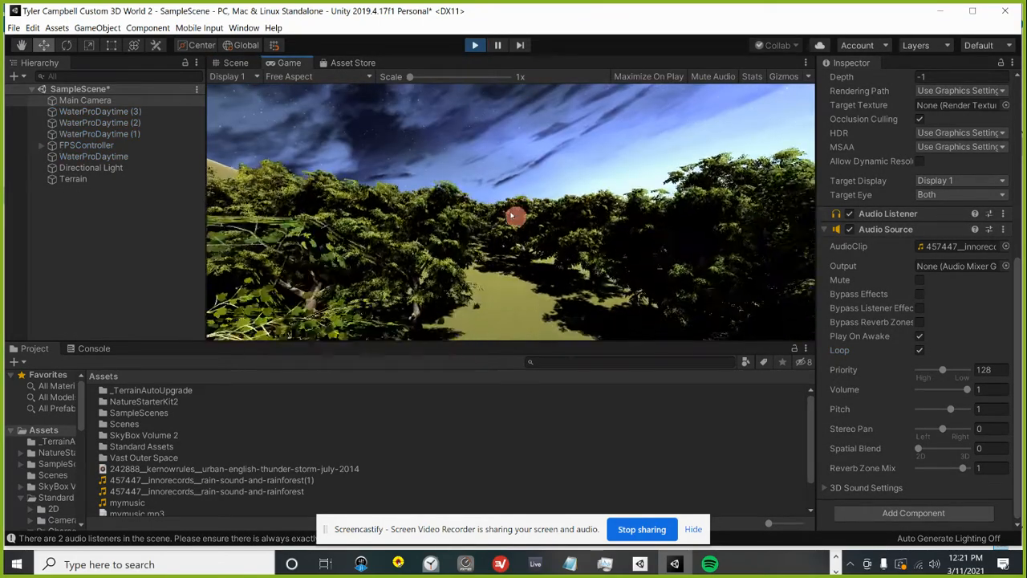
key("w")
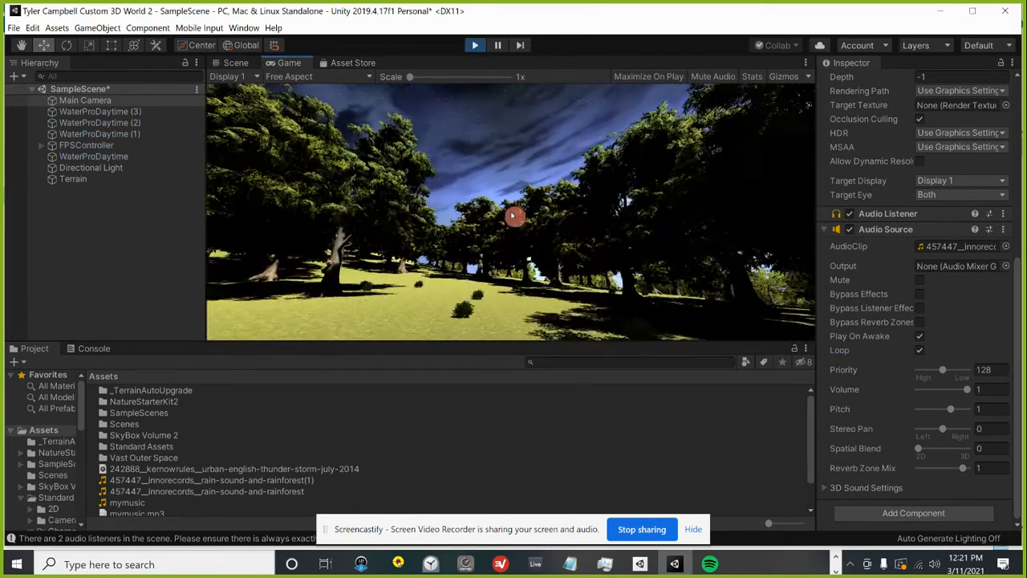
key("w")
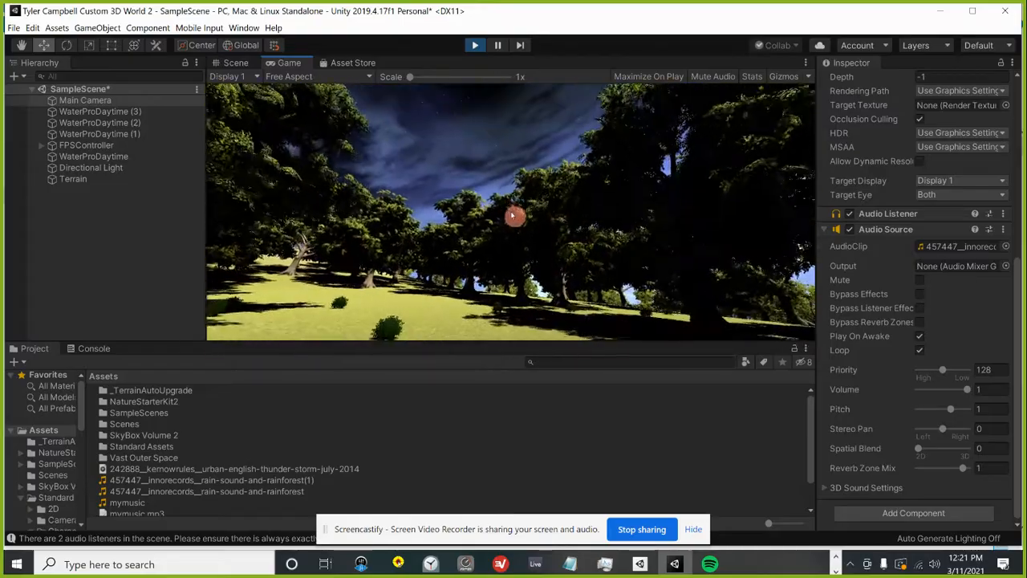
key("w")
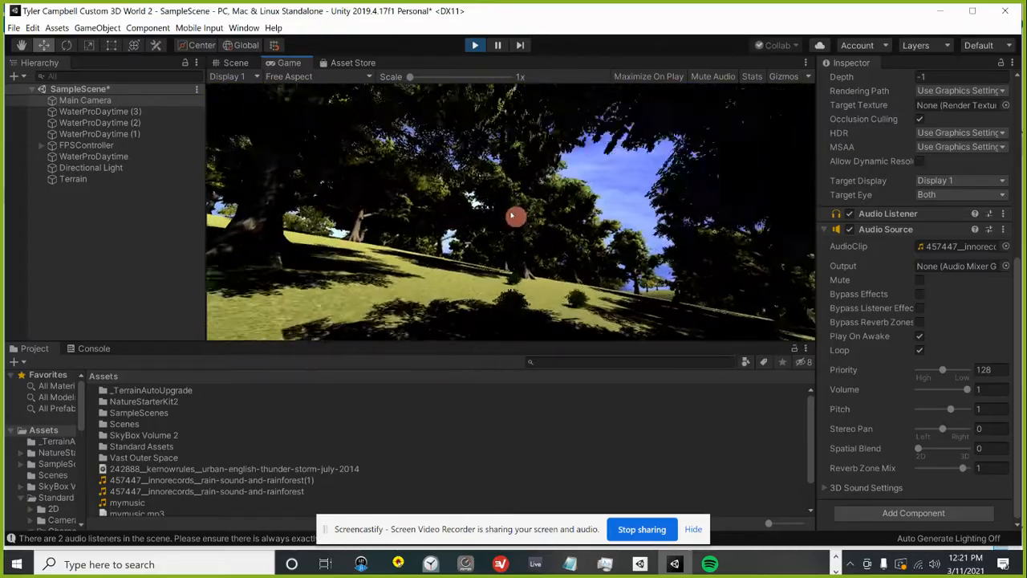
key("w")
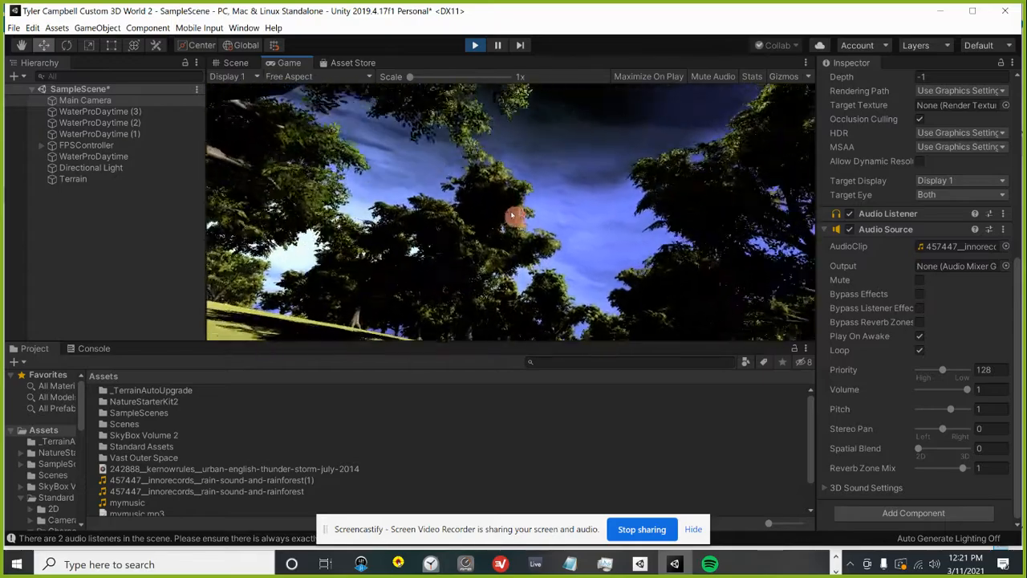
key("w")
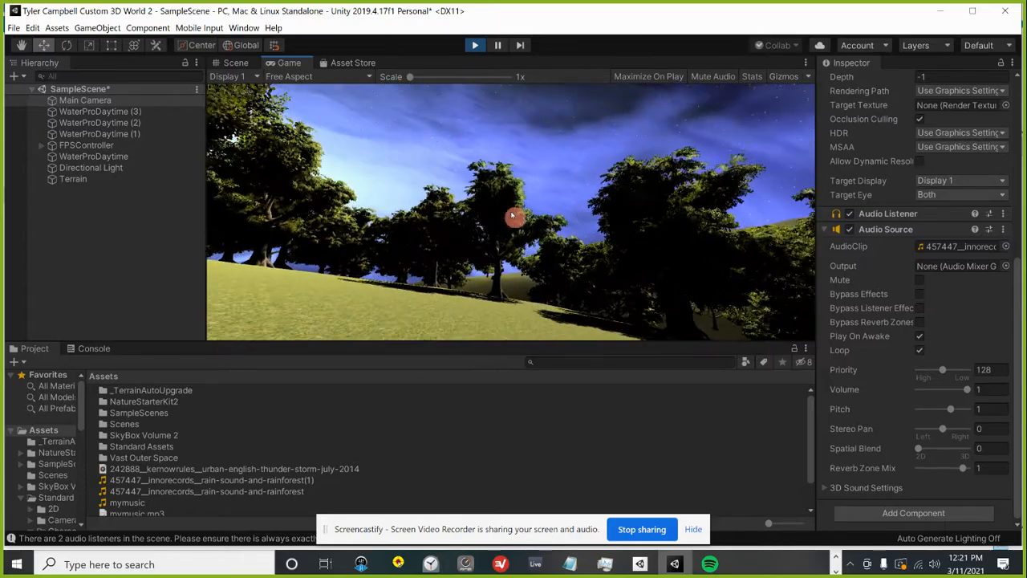
key("w")
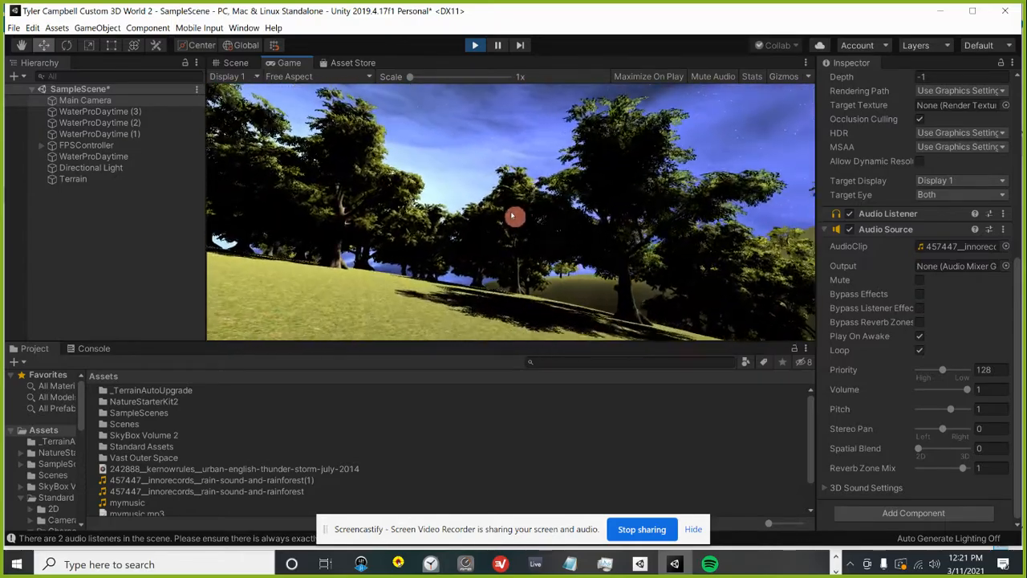
key("Escape")
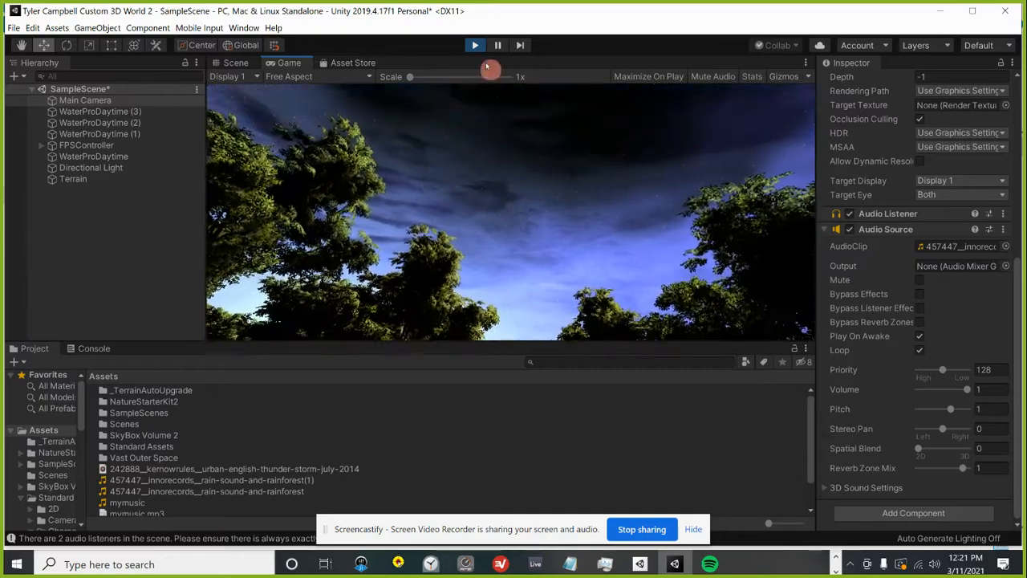
left_click(475, 46)
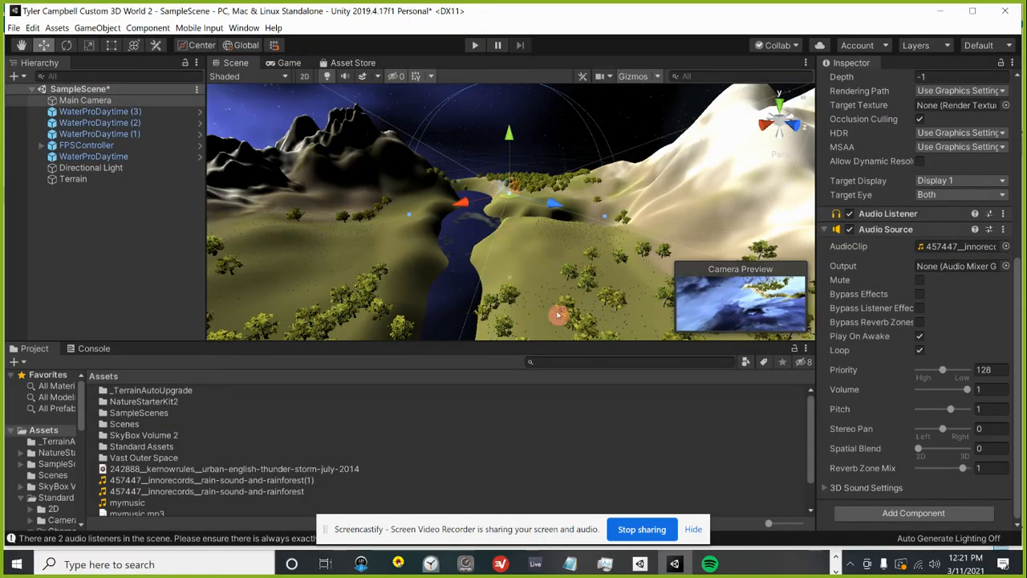
Switch from Unity to the untitled set open in Ableton Live 10 Intro
left_click(834, 569)
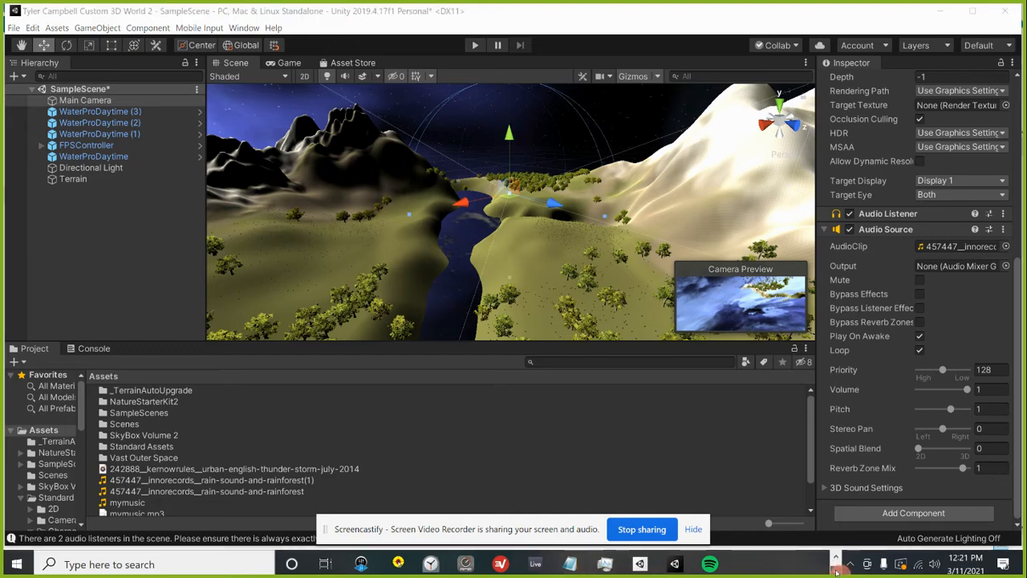
key("alt+Tab")
key("alt+Tab")
key("alt+Tab")
key("alt+Tab")
key("alt+Tab")
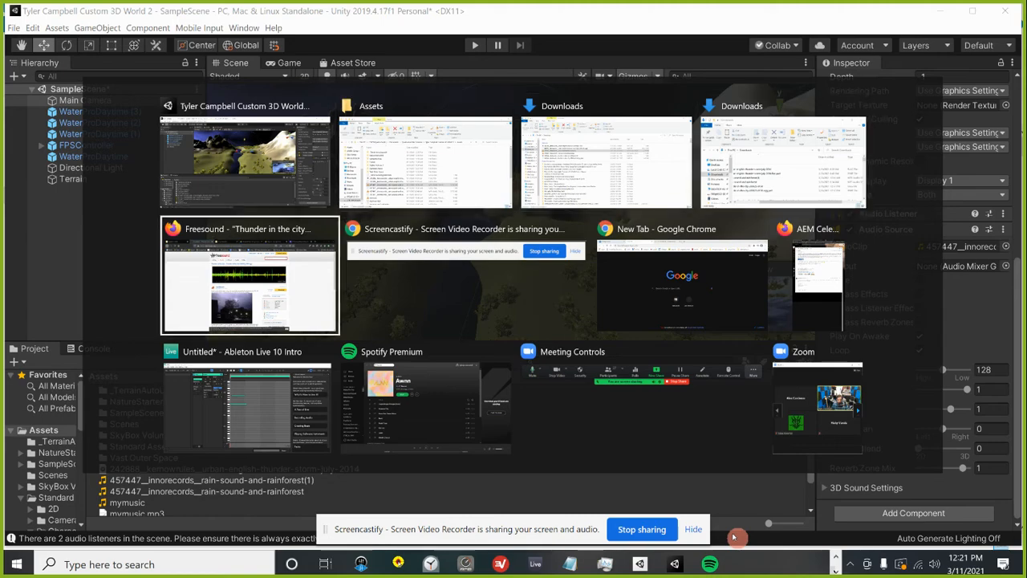
key("alt+Tab")
key("alt+Tab")
key("alt+Tab")
key("alt+Tab")
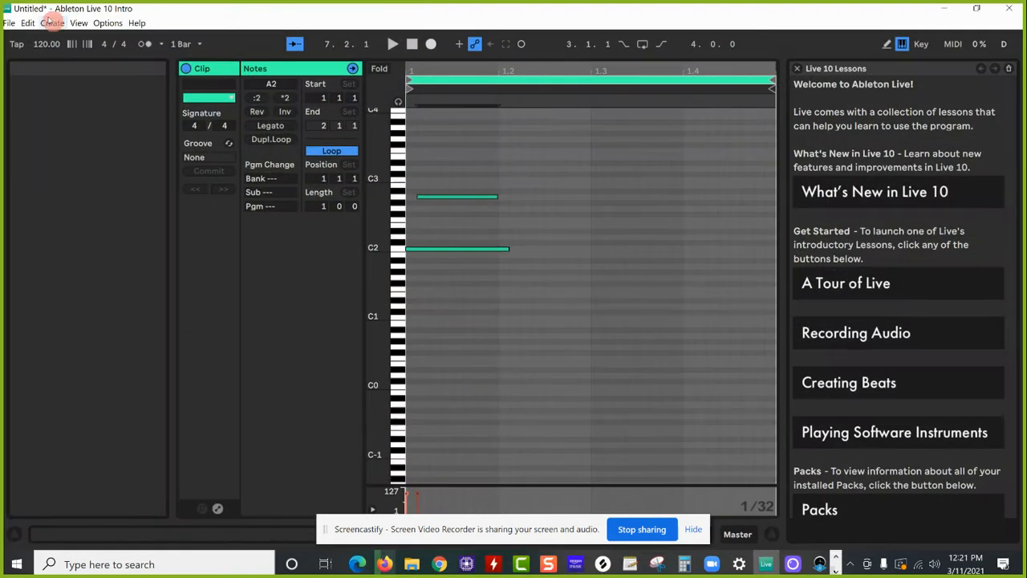
left_click(11, 23)
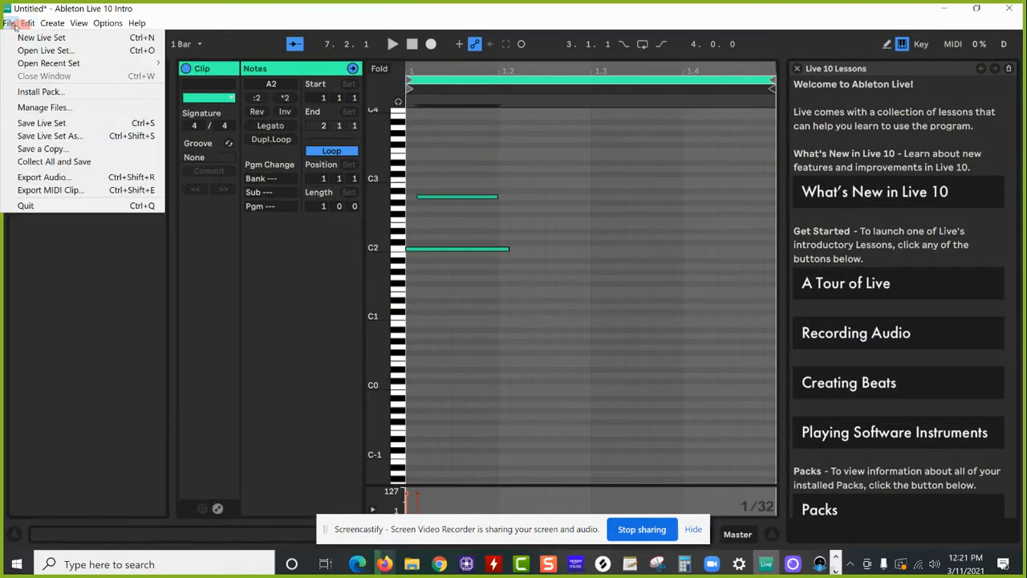
mouse_move(38, 63)
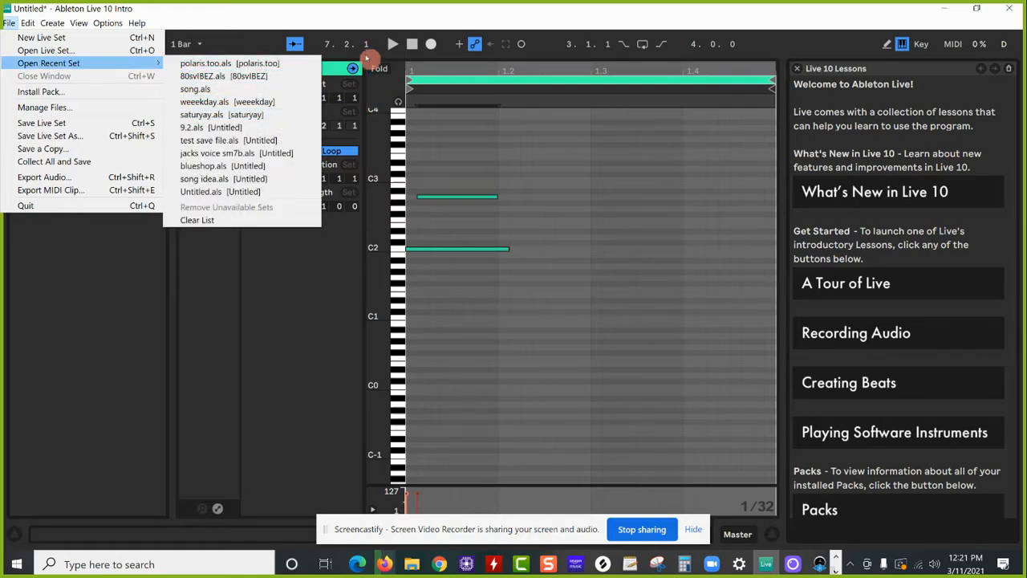
left_click(329, 32)
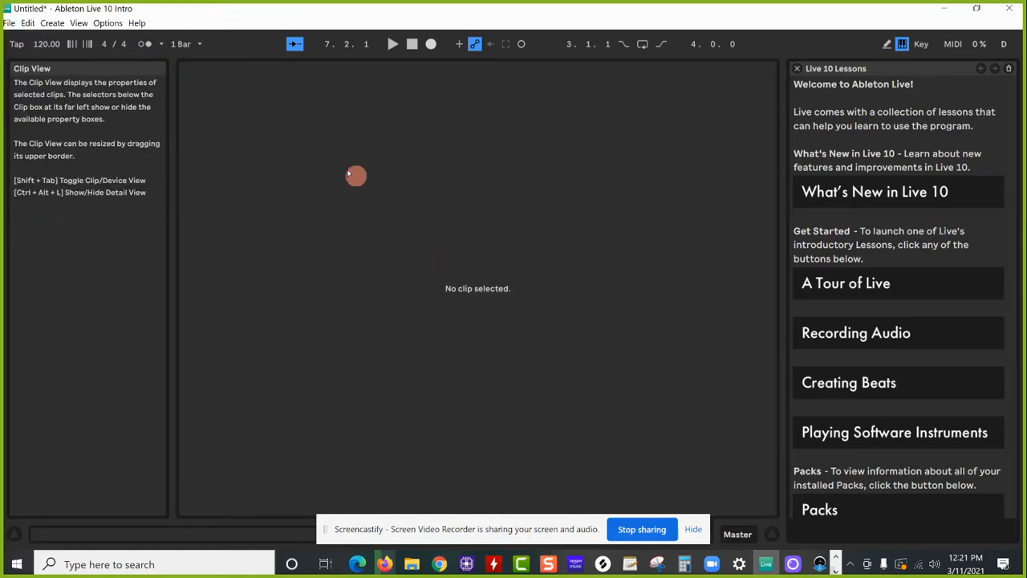
key("ctrl+z")
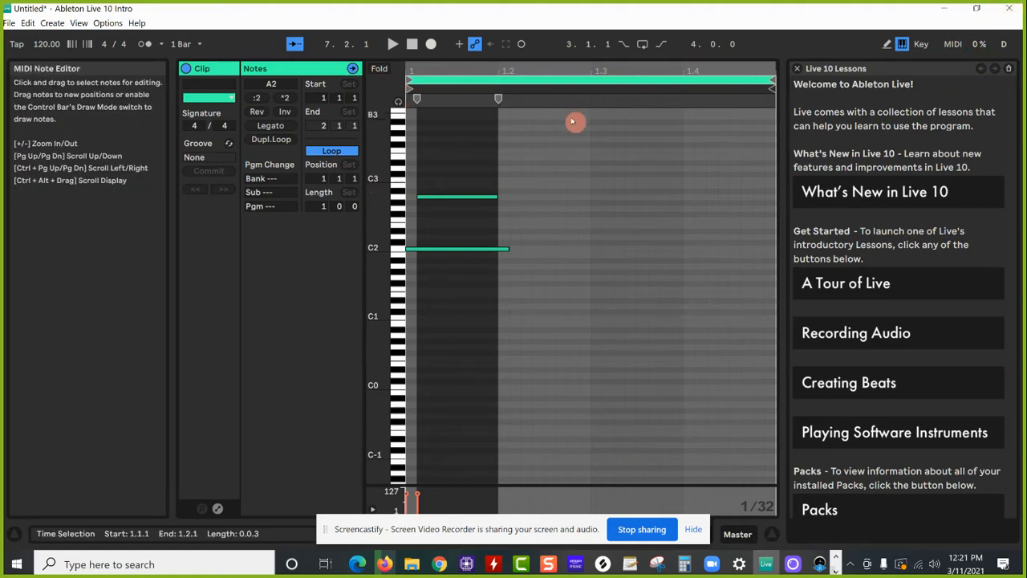
Close the Live 10 Lessons and bring up the Arrangement View with its tracks
left_click(796, 69)
left_click(984, 535)
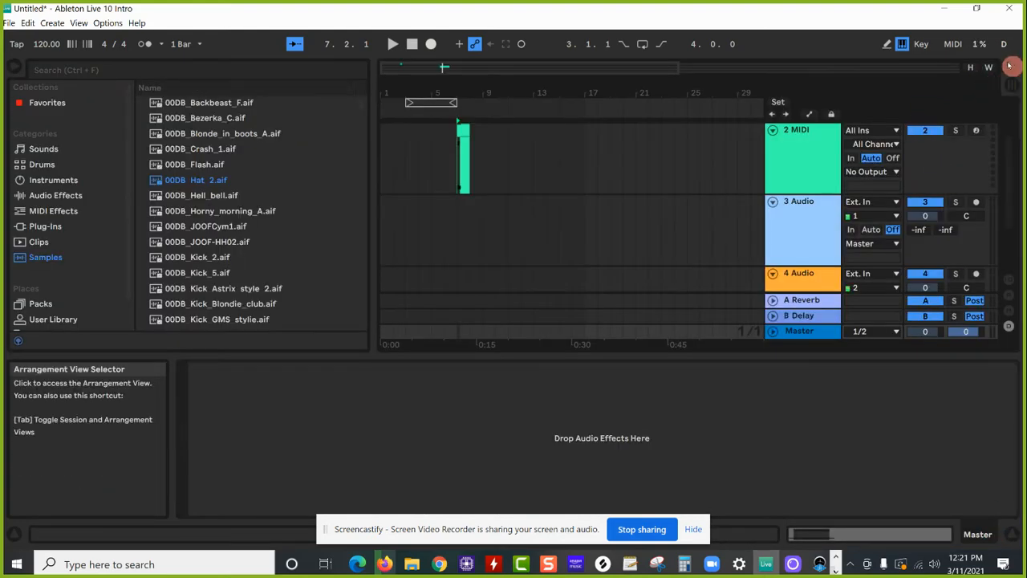
Select everything in the arrangement as the range for the audio export
left_click(538, 147)
left_click(392, 146)
left_click_drag(392, 146, 481, 201)
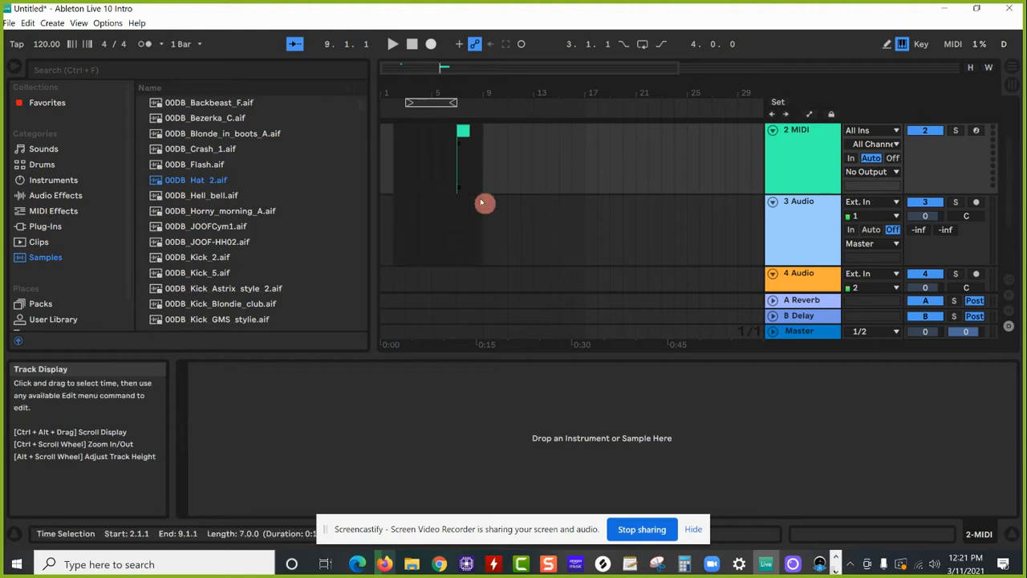
left_click(547, 200)
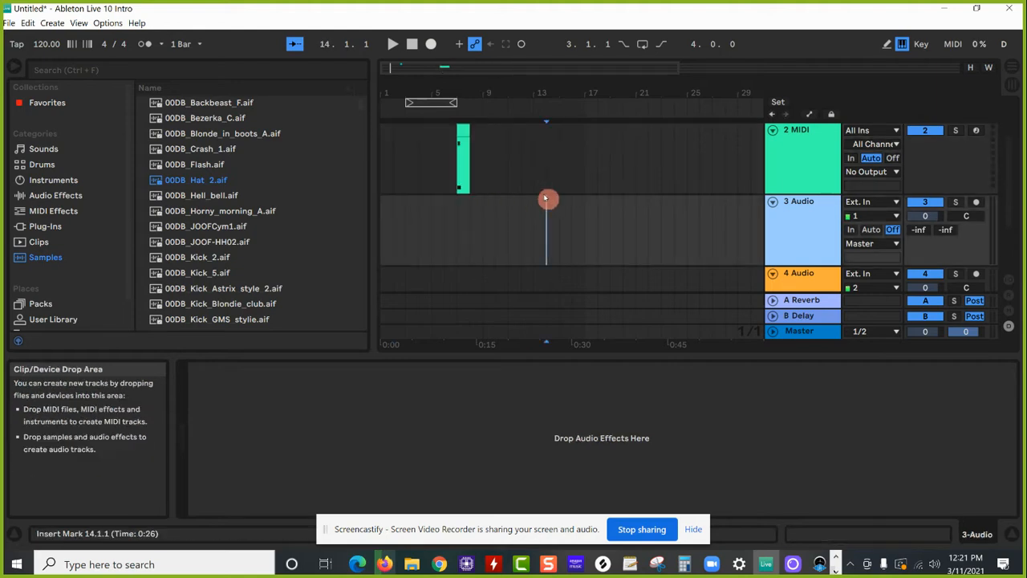
left_click(27, 23)
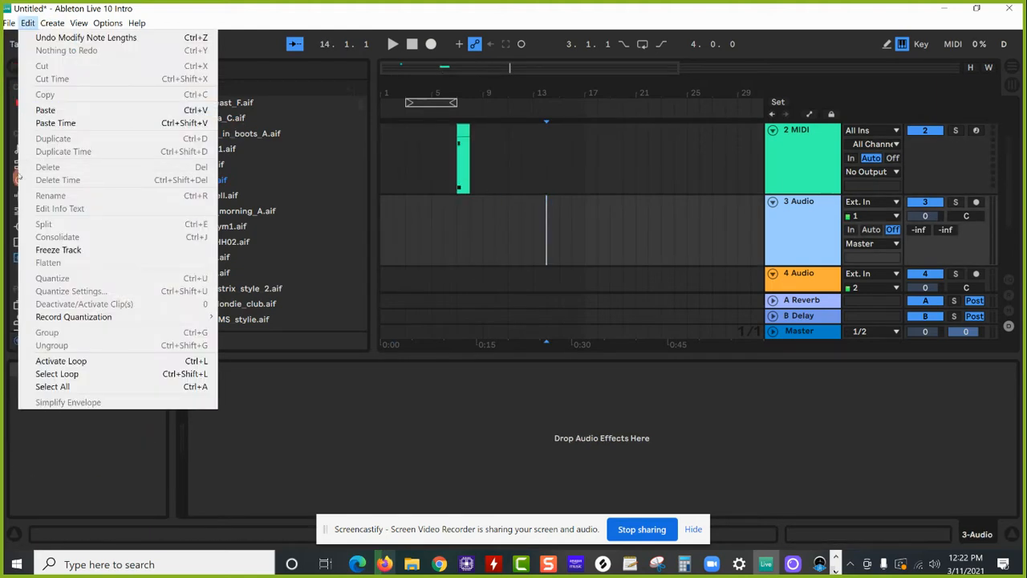
left_click(77, 388)
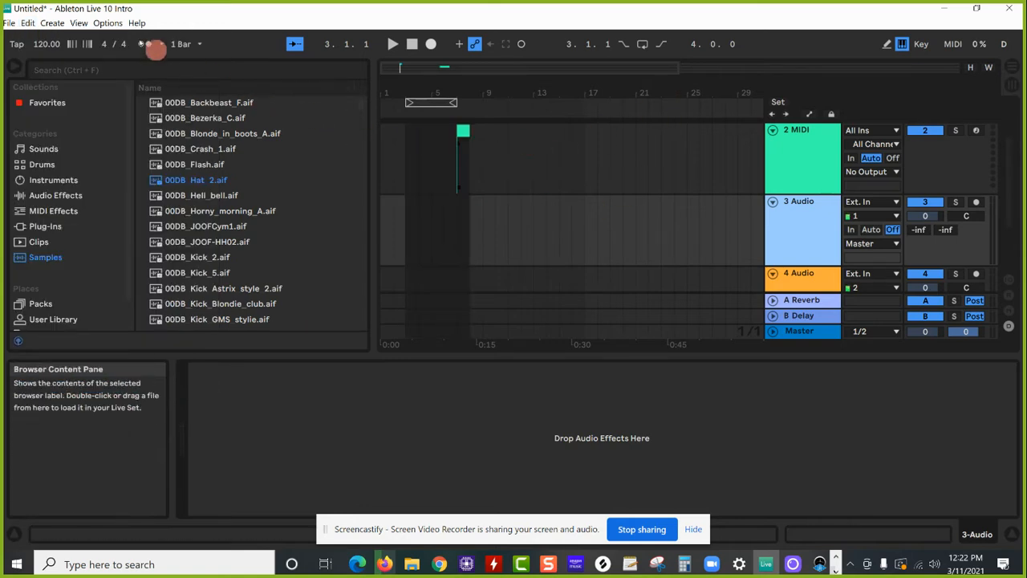
Open the Export Audio settings for the selected arrangement range
left_click(10, 22)
left_click(46, 85)
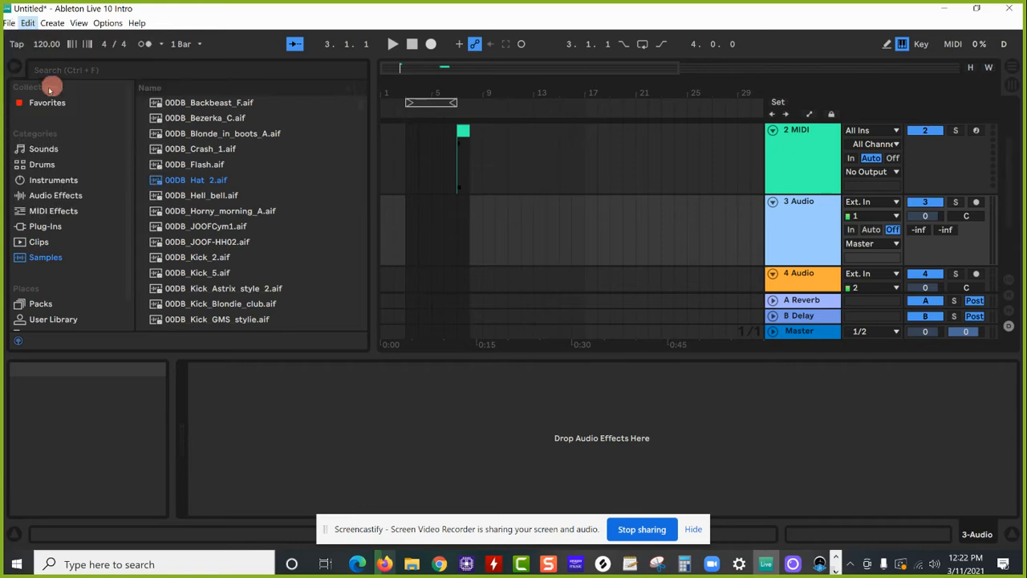
left_click(27, 23)
left_click(12, 34)
left_click(9, 23)
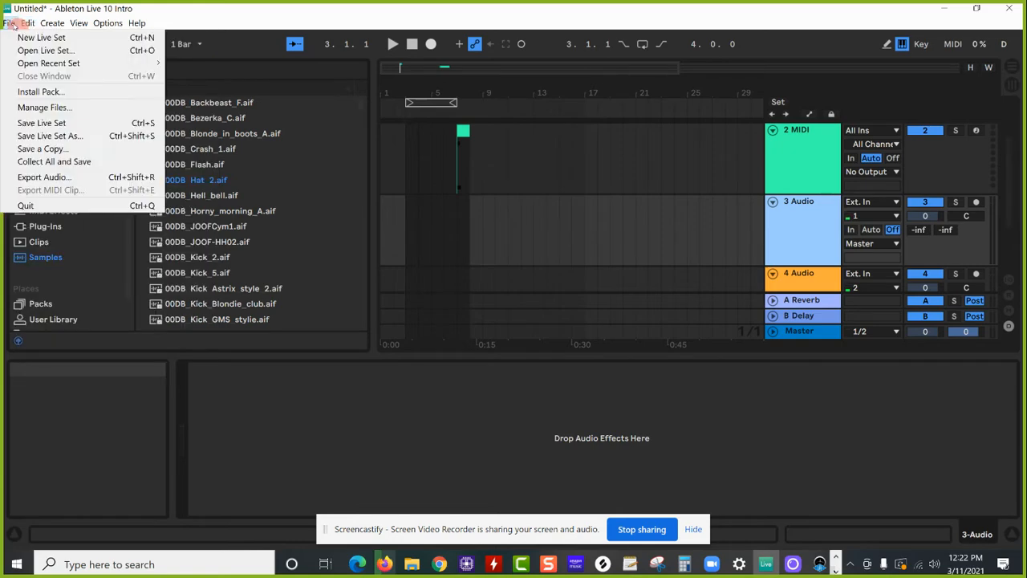
left_click(45, 177)
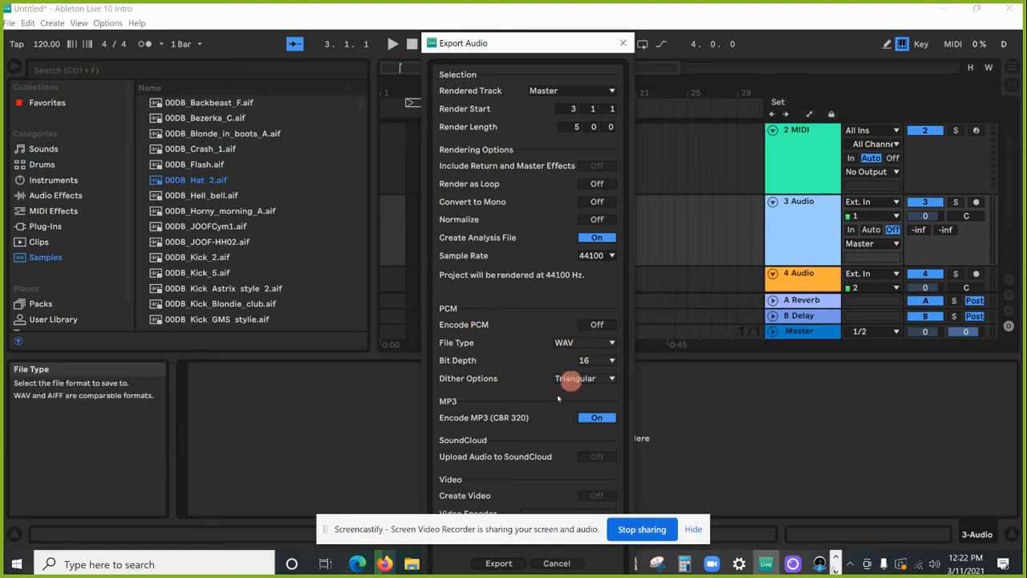
Start exporting the Master track with Encode PCM off and Encode MP3 (CBR 320) on
left_click(597, 325)
left_click(597, 324)
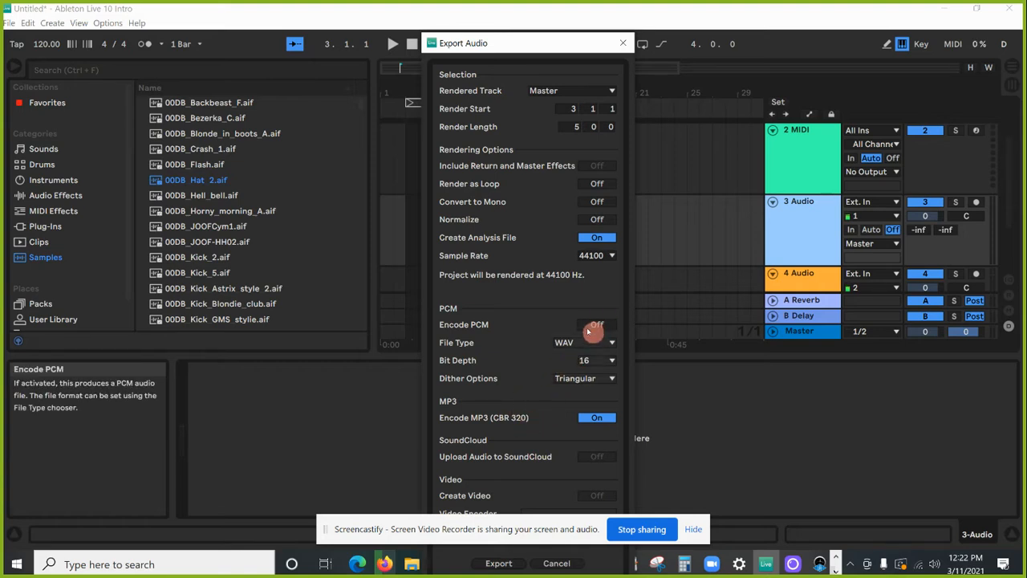
left_click(605, 418)
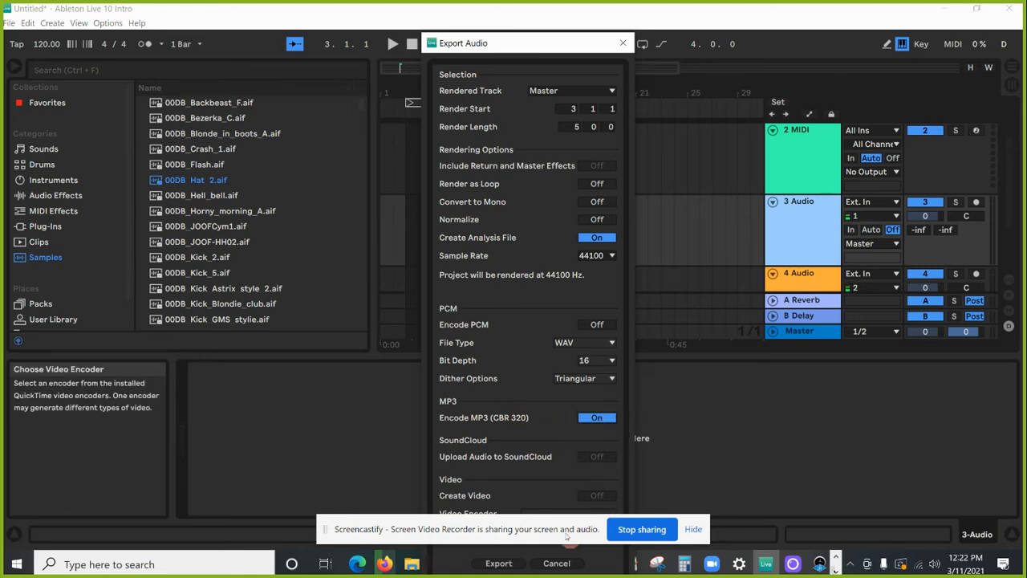
left_click(498, 563)
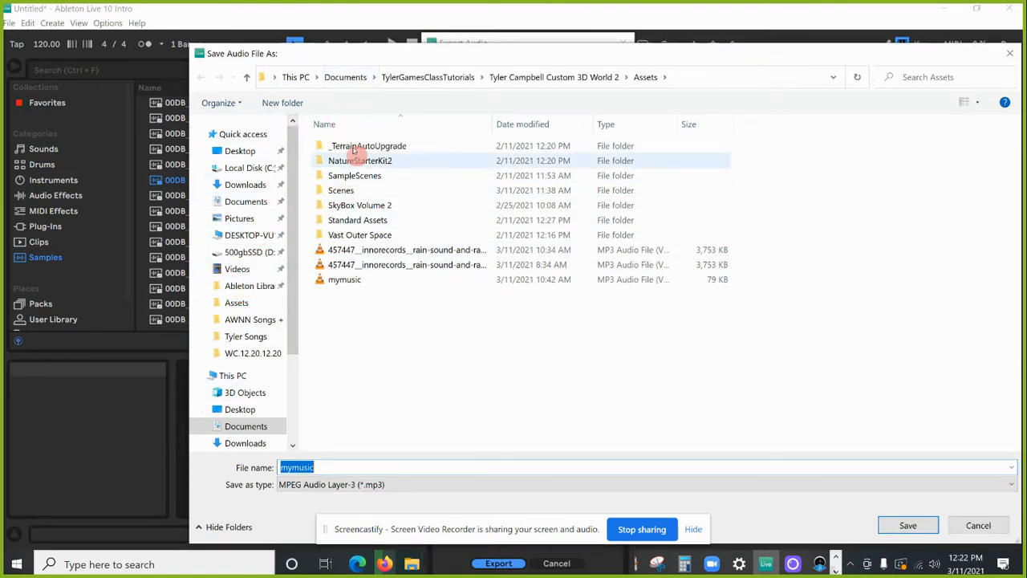
left_click(461, 77)
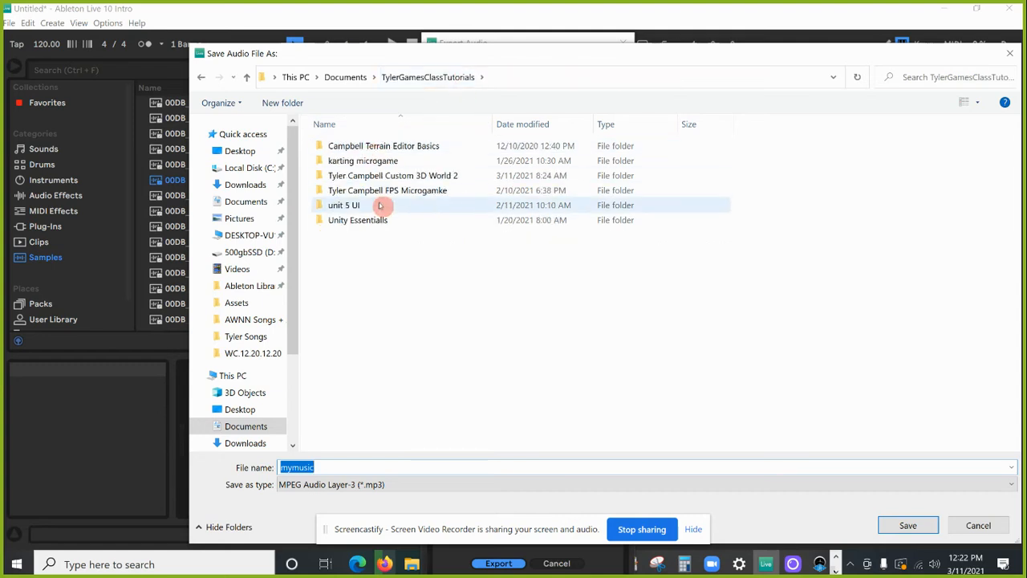
left_click(399, 190)
double_click(399, 190)
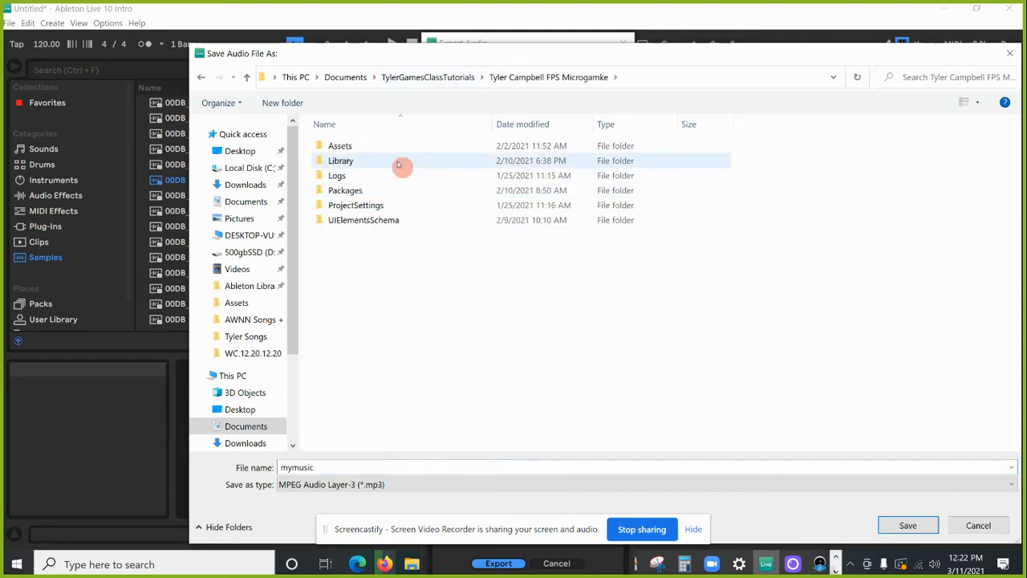
Save the MP3 export as mymusic in the Assets folder of the Custom 3D World 2 project
left_click(426, 77)
left_click(417, 175)
double_click(417, 175)
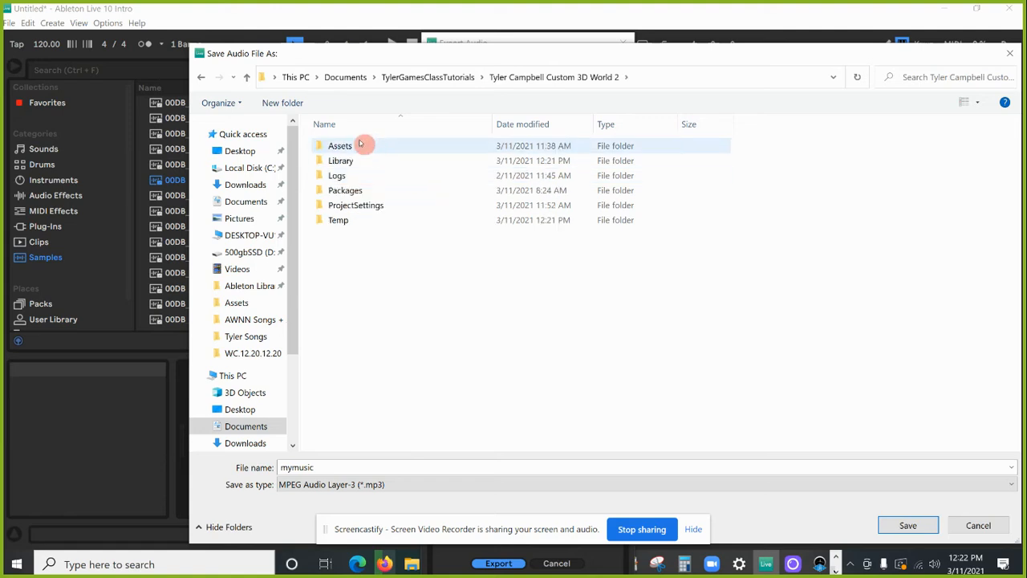
double_click(341, 145)
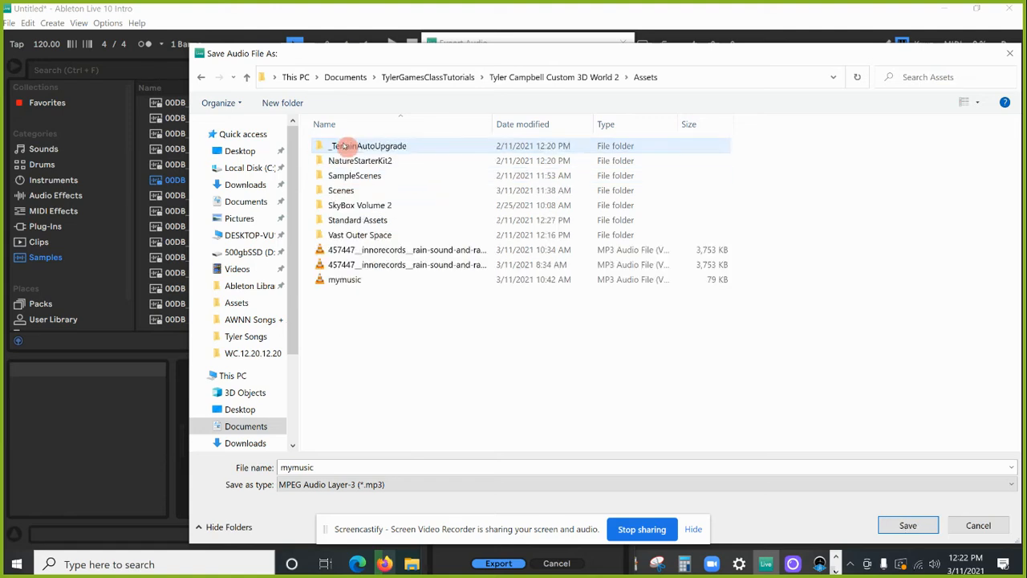
double_click(327, 469)
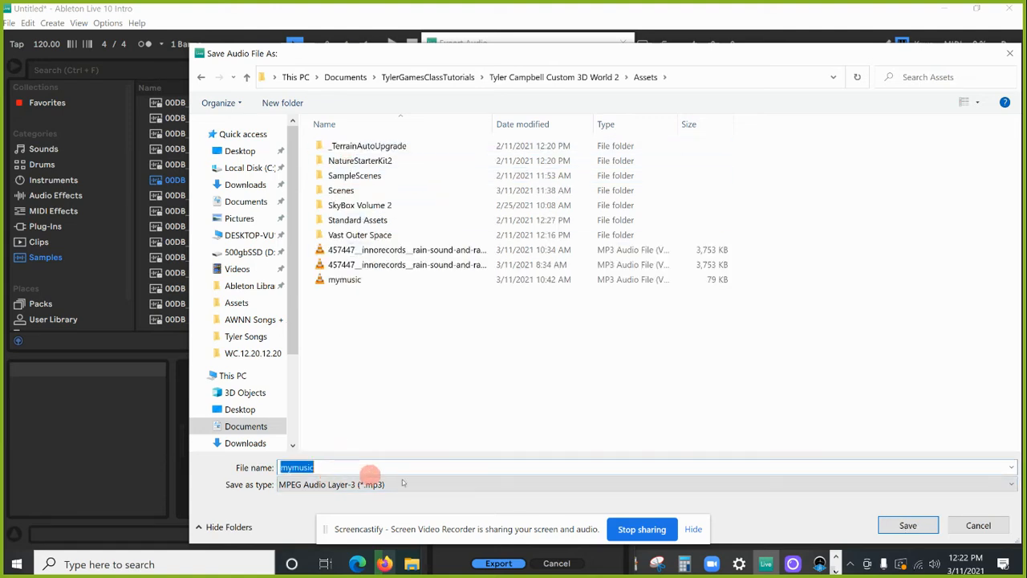
left_click(907, 527)
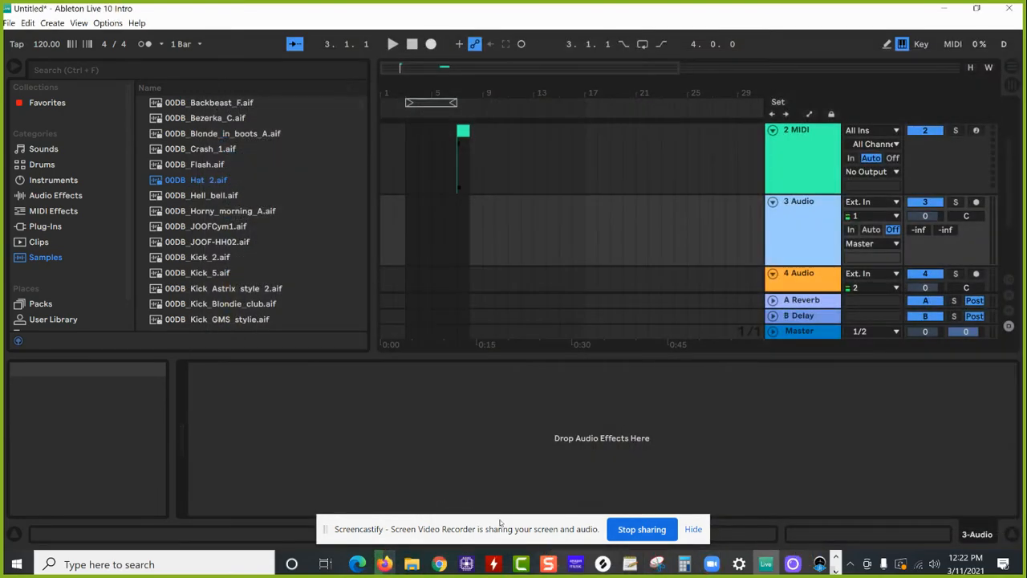
Switch to Unity and try to assign the mymusic clip from Assets as the Main Camera Audio Source's AudioClip
key("alt+Tab")
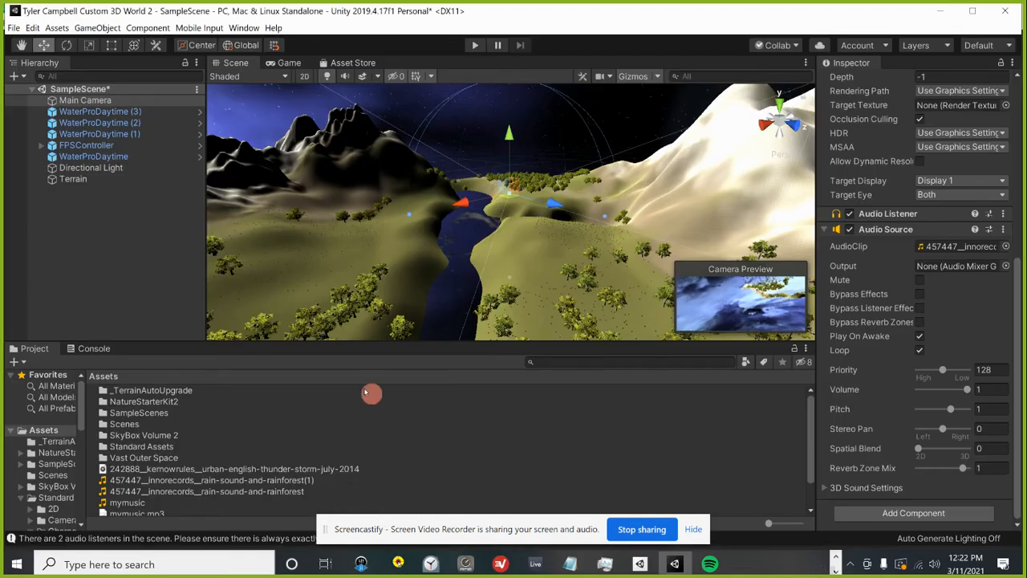
left_click(55, 431)
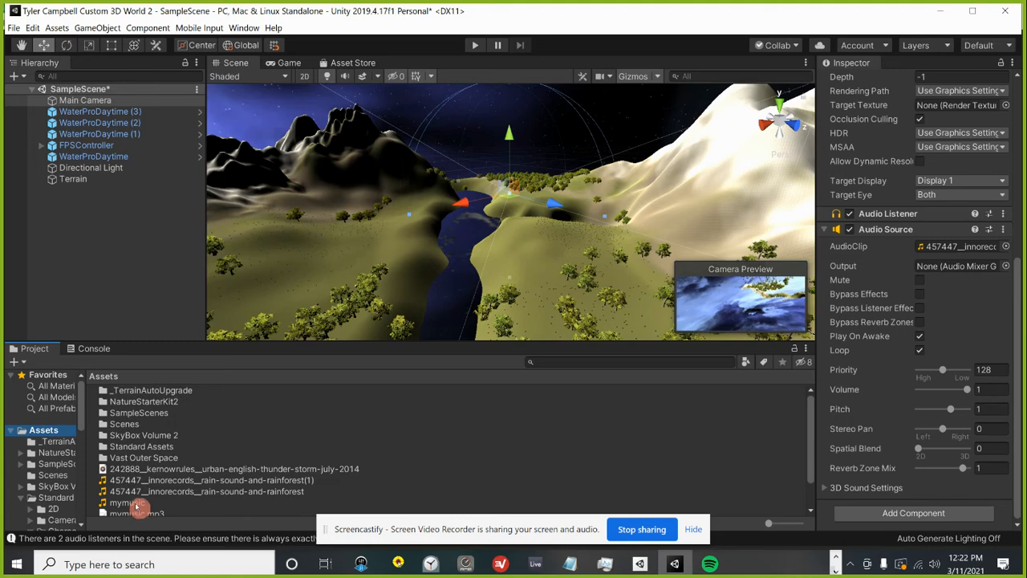
left_click_drag(137, 503, 940, 249)
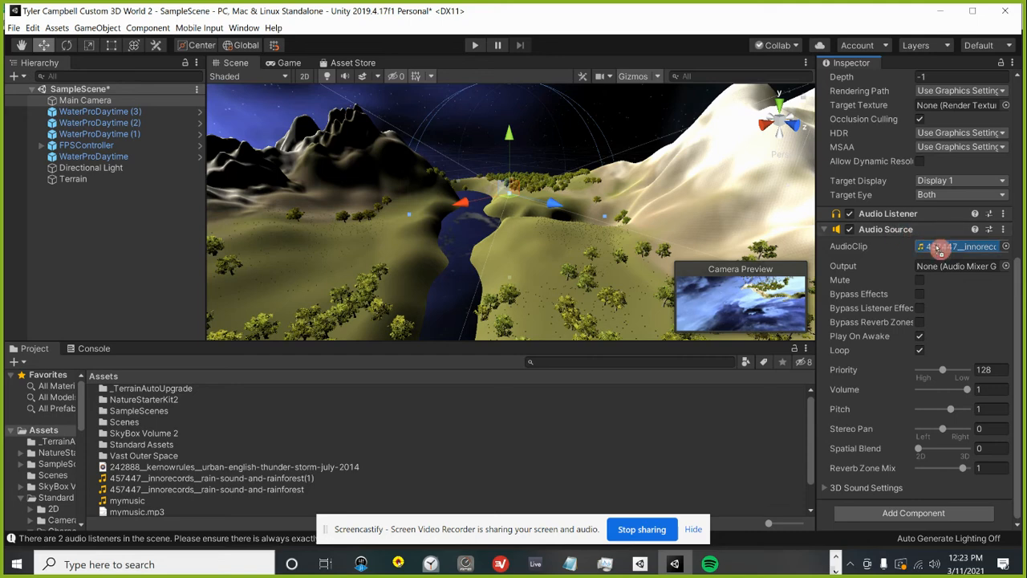
mouse_move(938, 250)
left_mouse_down()
mouse_move(292, 520)
mouse_move(187, 486)
mouse_move(955, 271)
mouse_move(901, 259)
mouse_move(932, 246)
left_mouse_up()
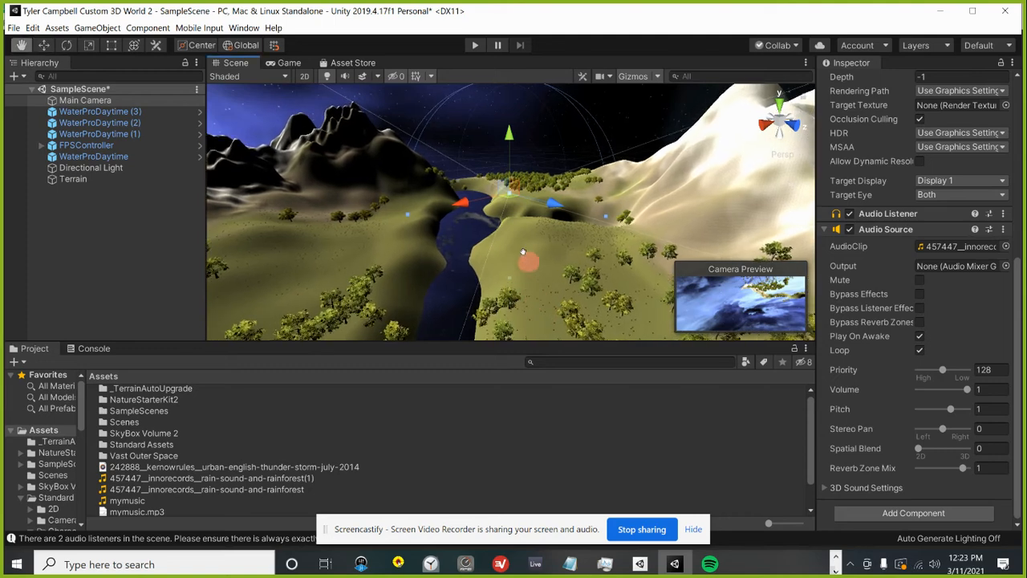
left_click(571, 264)
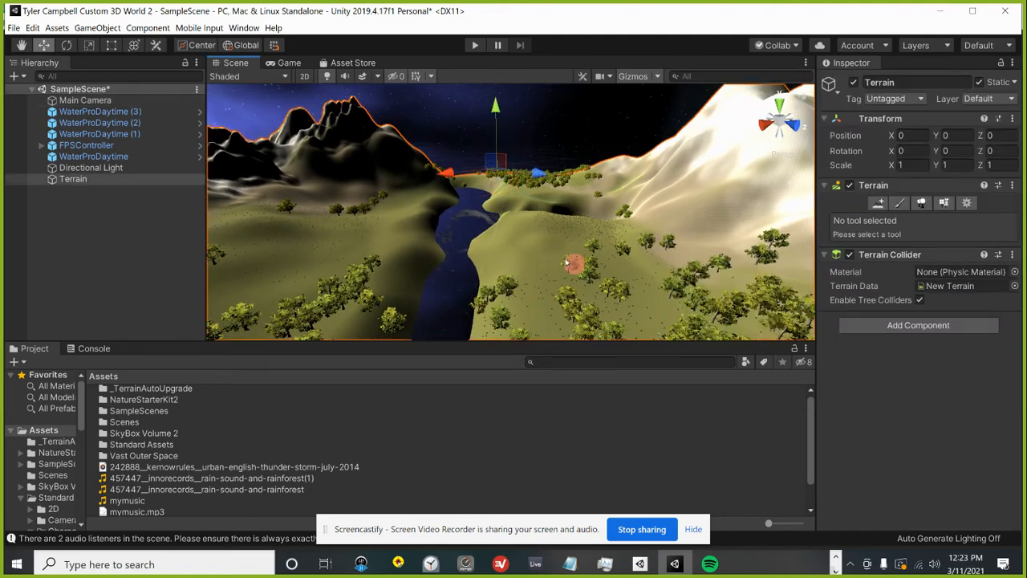
left_click(339, 211)
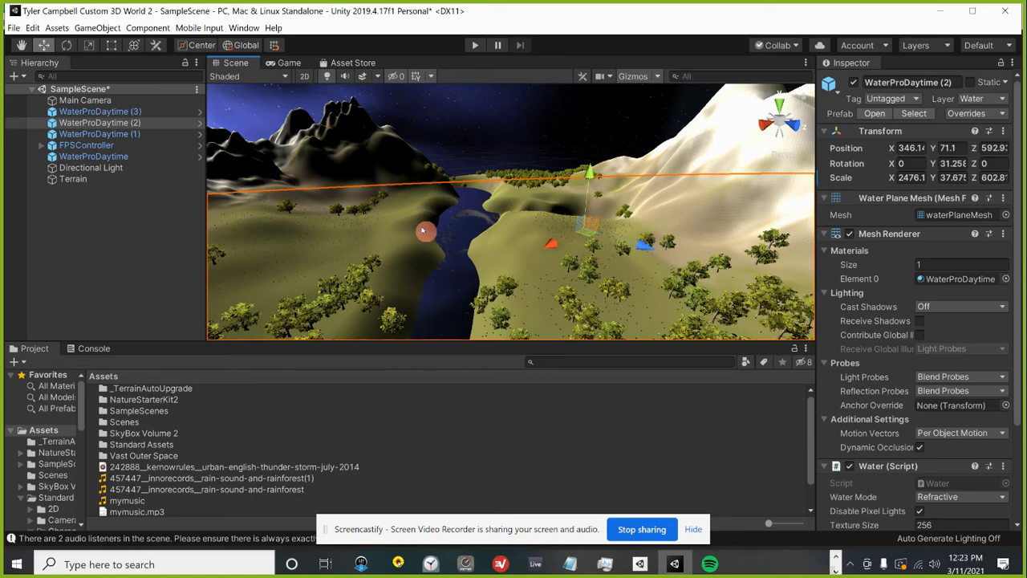
left_click(78, 90)
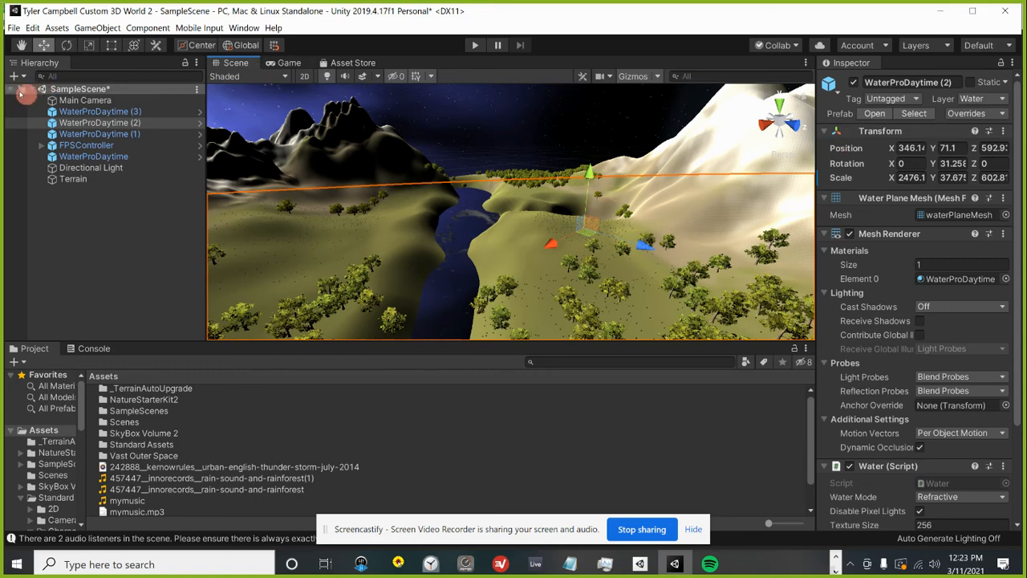
Select the Main Camera and examine its Audio Source component, including the AudioClip, Play On Awake and Loop settings
left_click(80, 100)
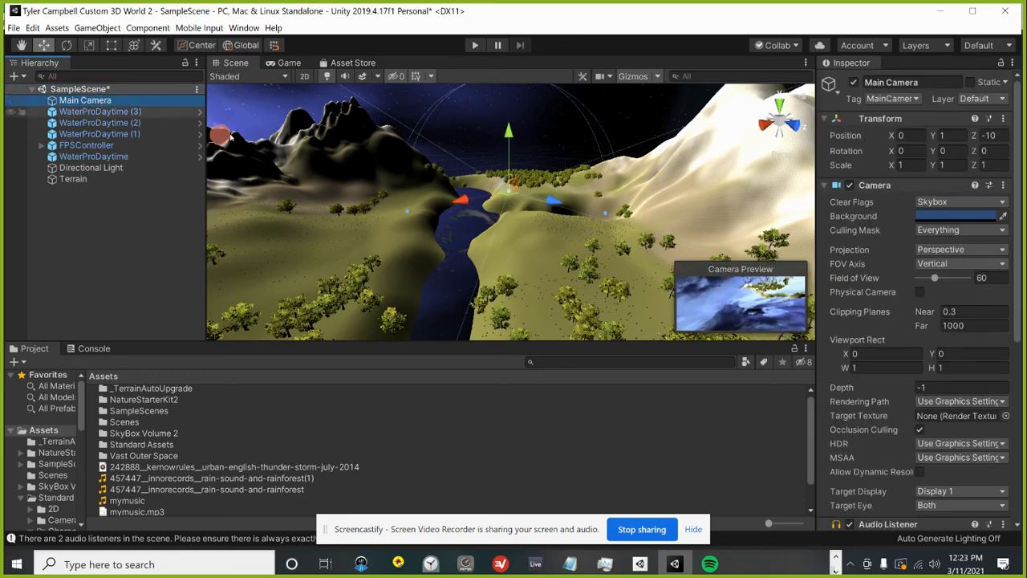
scroll(933, 393, "down", 5)
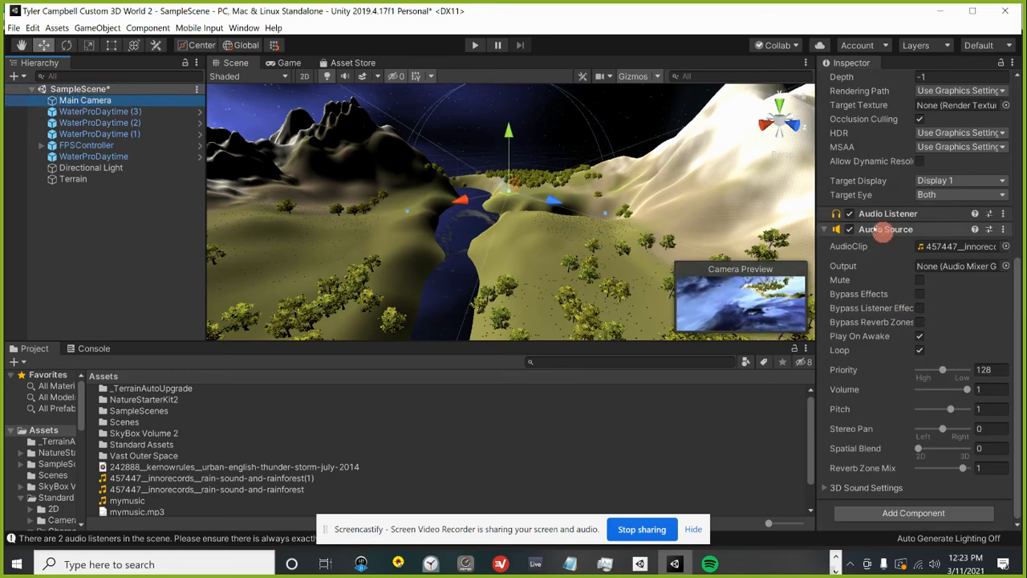
left_click(822, 231)
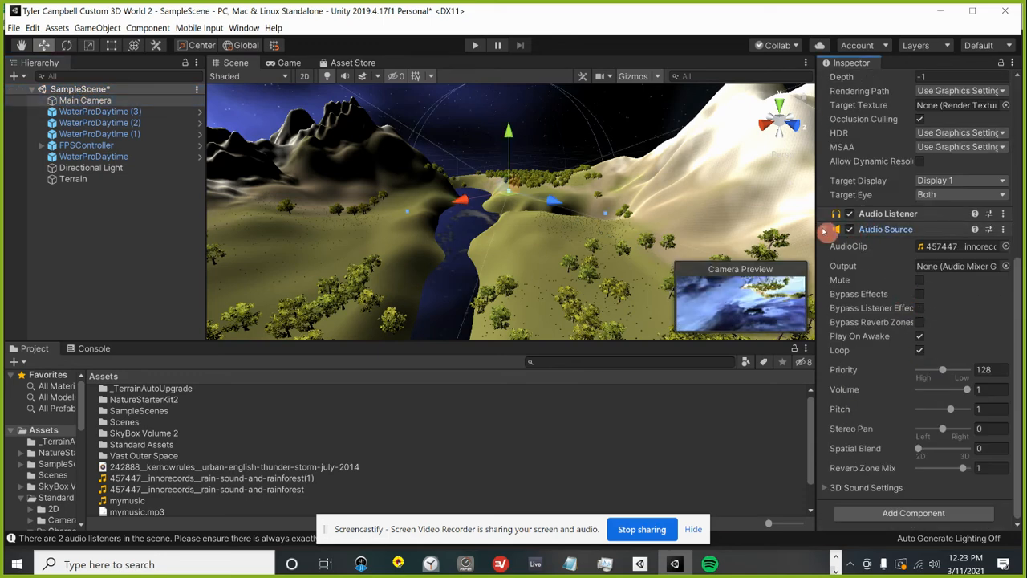
left_click(823, 232)
left_click(850, 491)
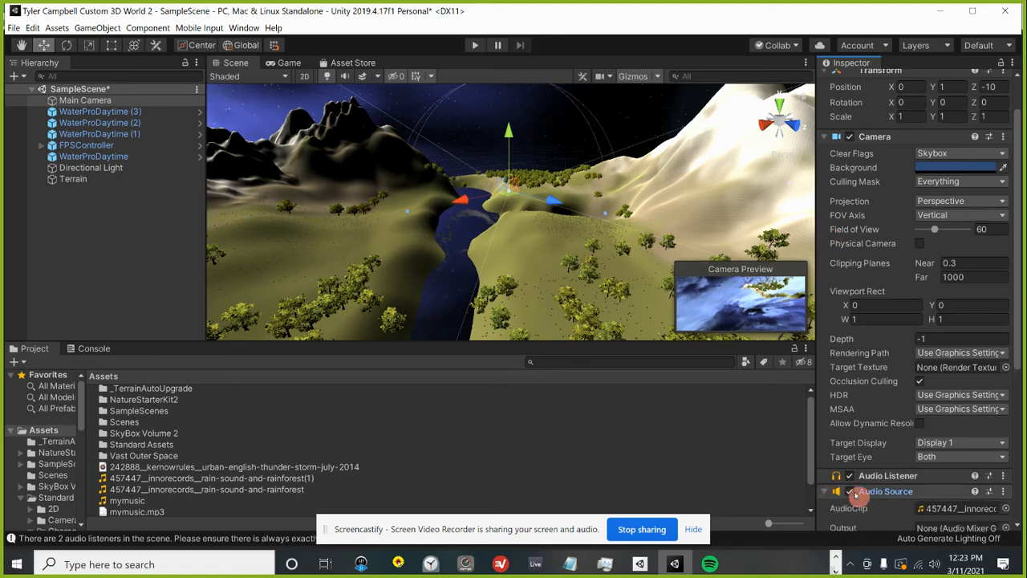
scroll(856, 481, "down", 5)
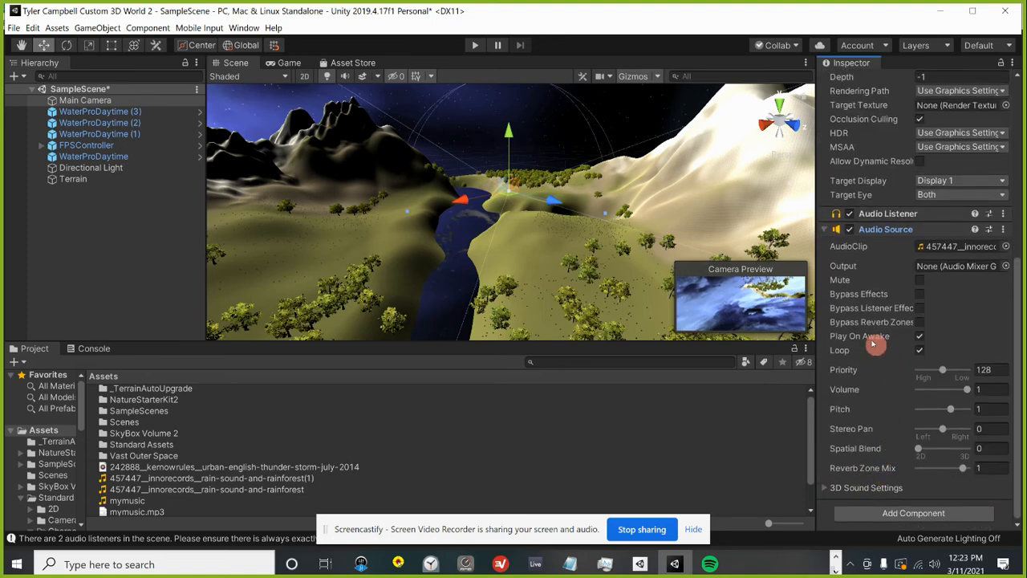